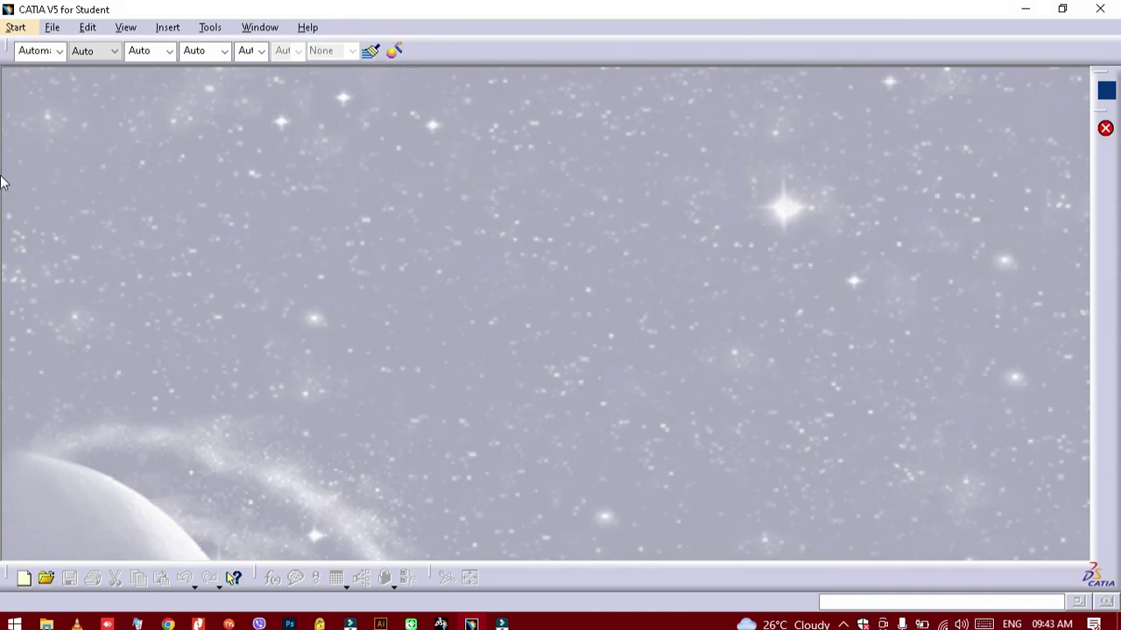
- Create a new mechanical part named "drafted filleted pad"
left_click(15, 28)
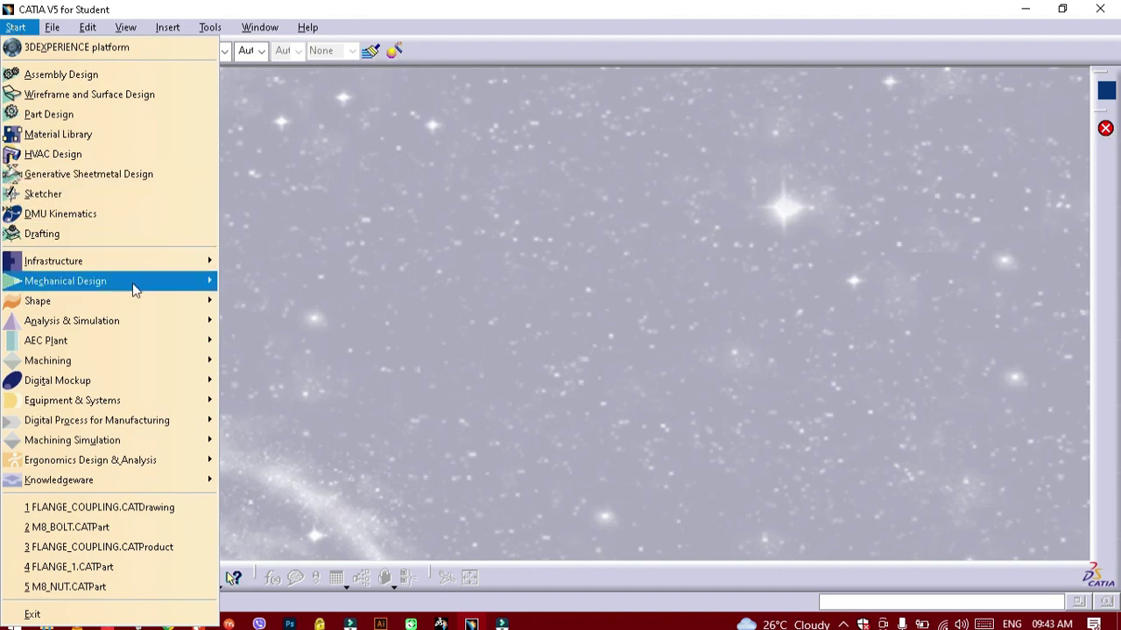
mouse_move(134, 284)
left_click(298, 194)
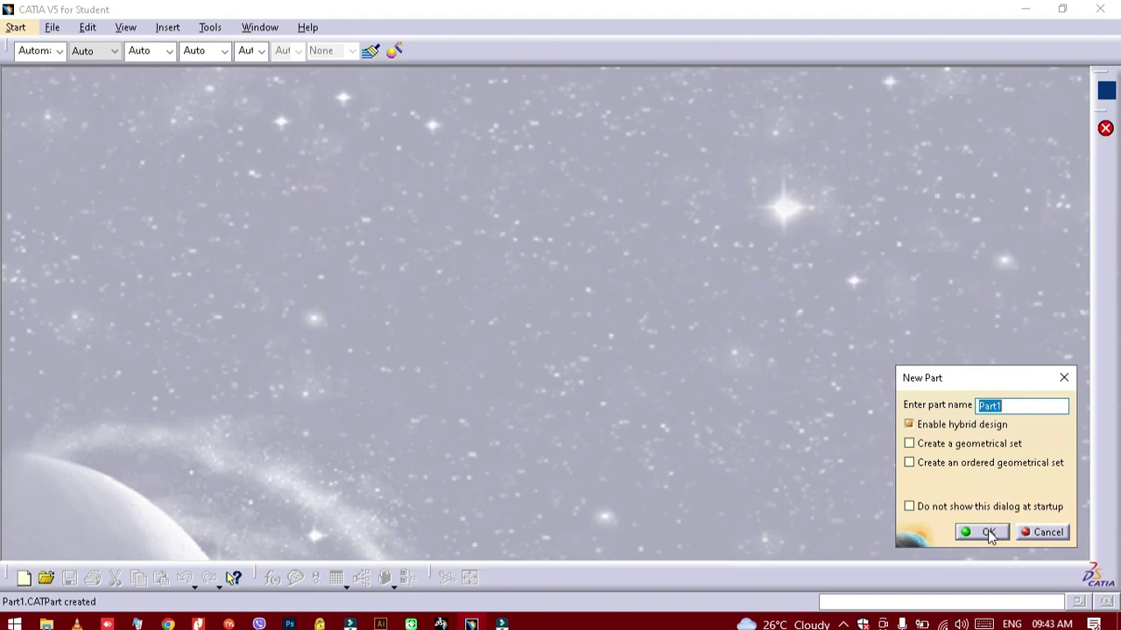
type("drafted filleted pad")
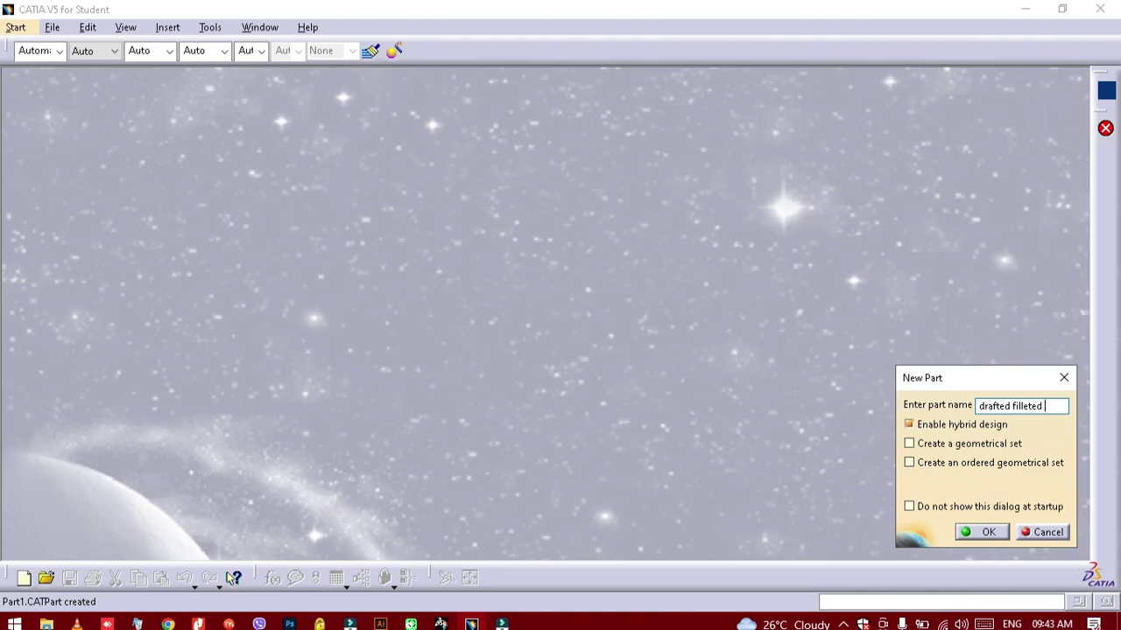
left_click(988, 530)
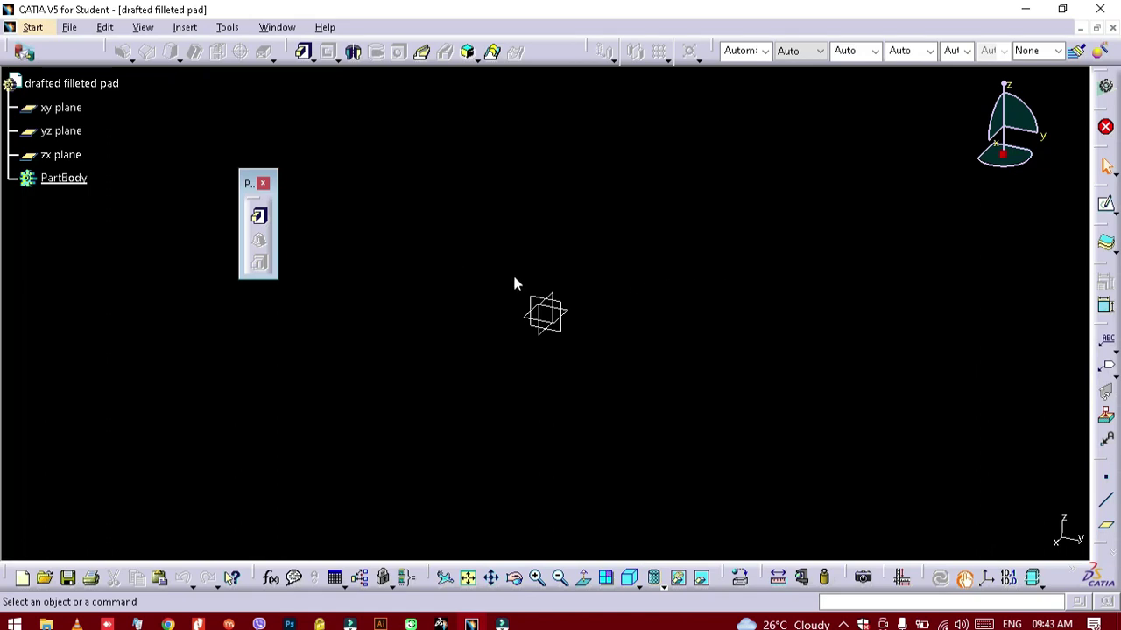
- Sketch a rectangle centred on the origin of the xy plane, 75 mm high and 150 mm wide, and finish the sketch
left_click(567, 316)
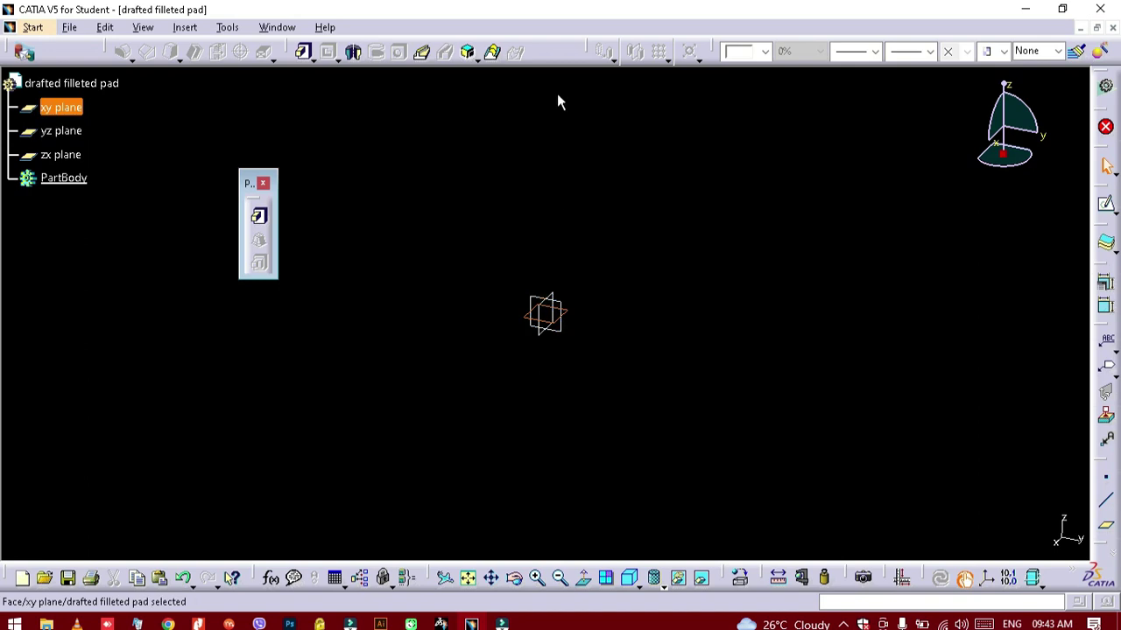
left_click(1108, 208)
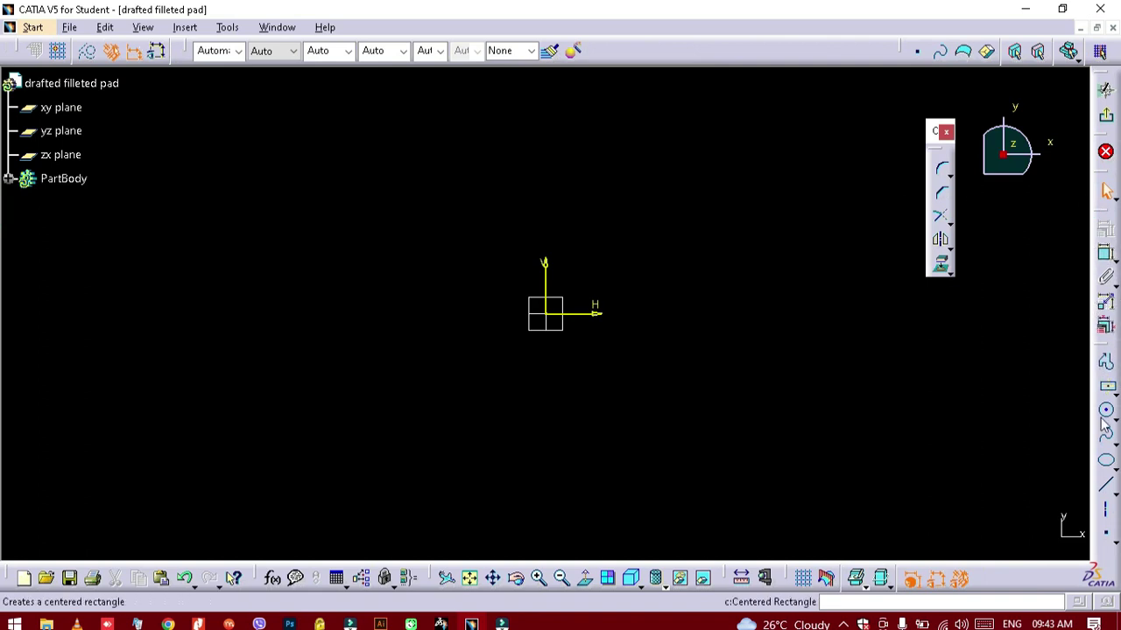
left_click(1107, 388)
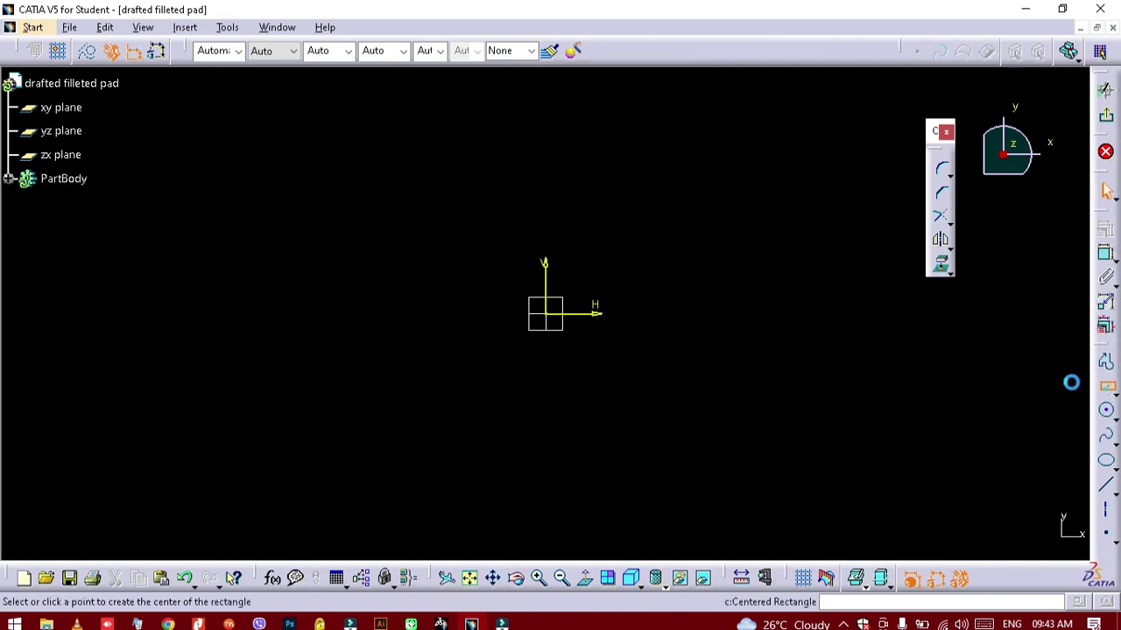
left_click(546, 313)
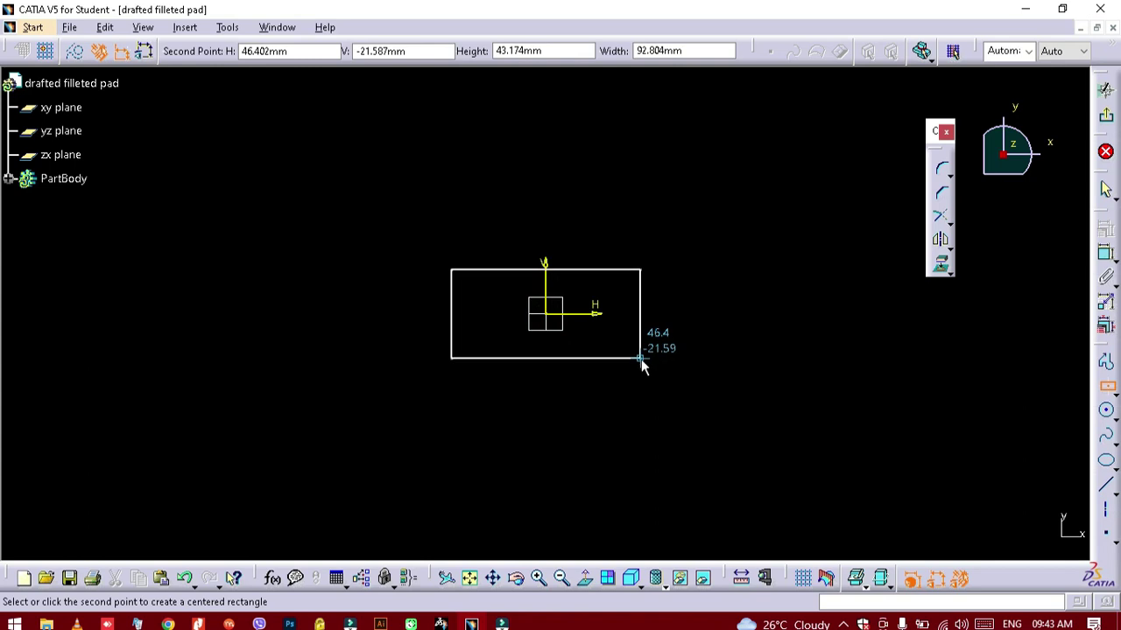
key("Tab")
key("Tab")
key("Tab")
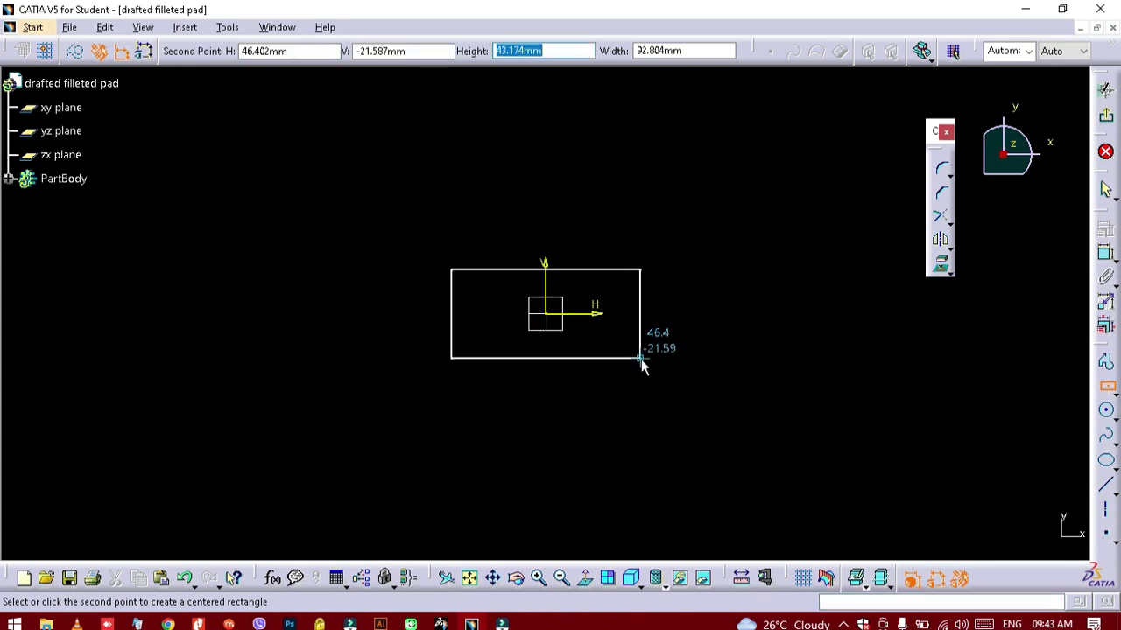
type("75")
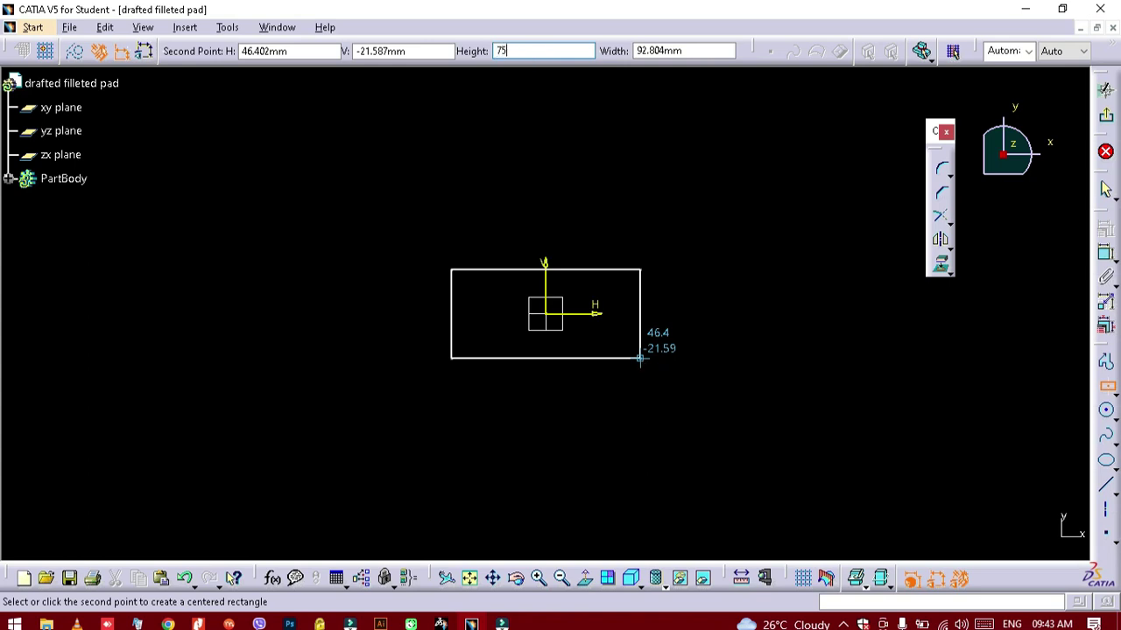
key("Tab")
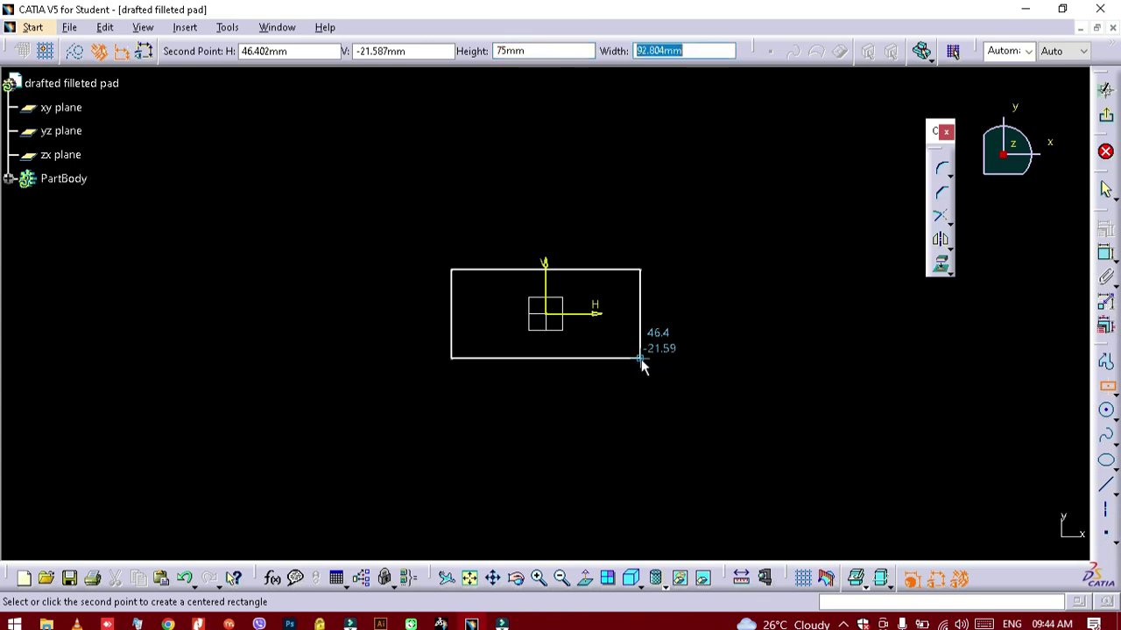
type("15")
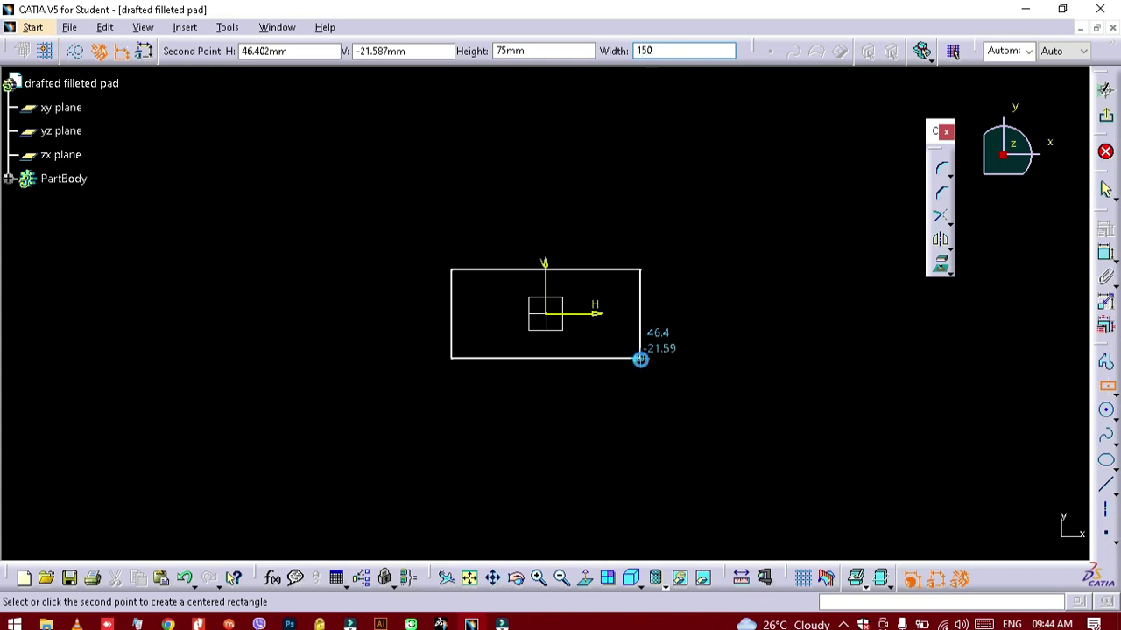
type("0")
key("Return")
left_click(792, 337)
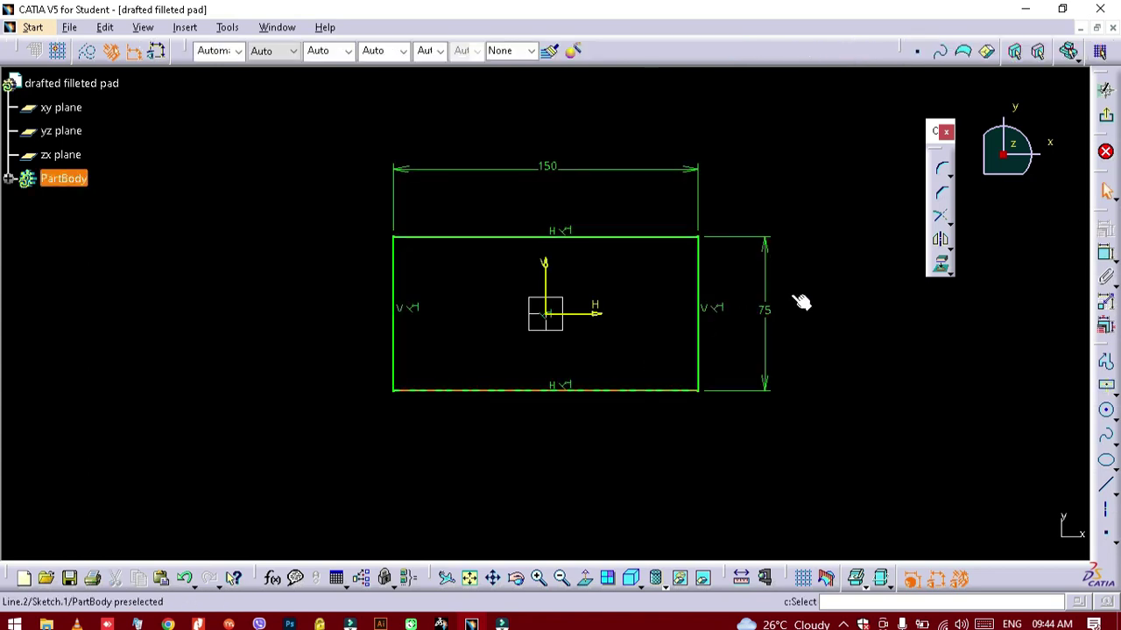
left_click(1108, 119)
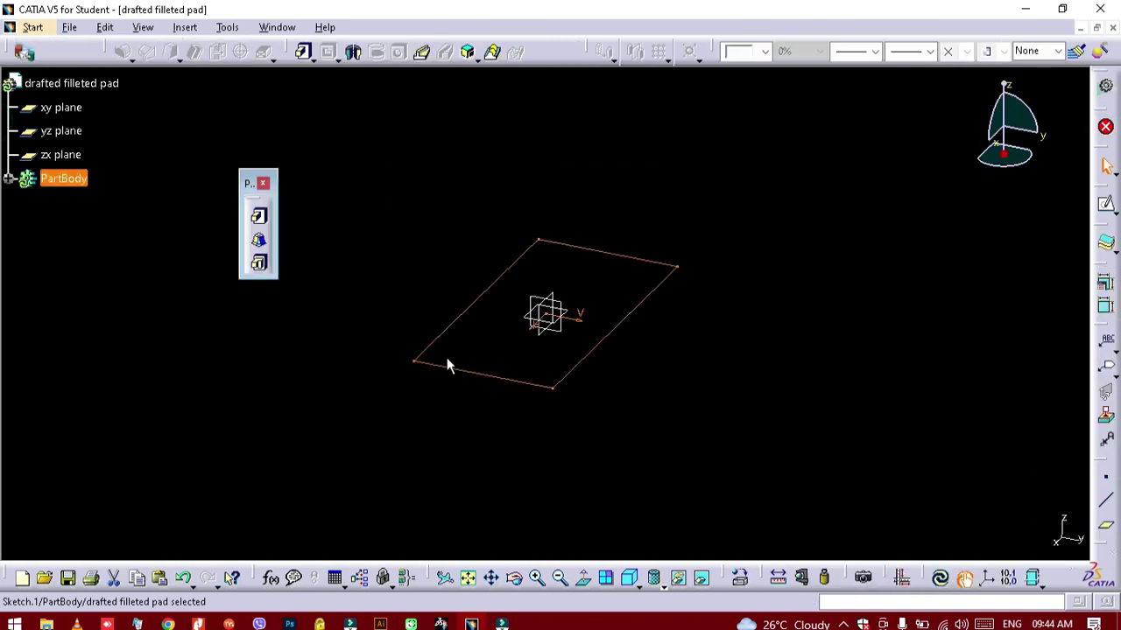
left_click(259, 244)
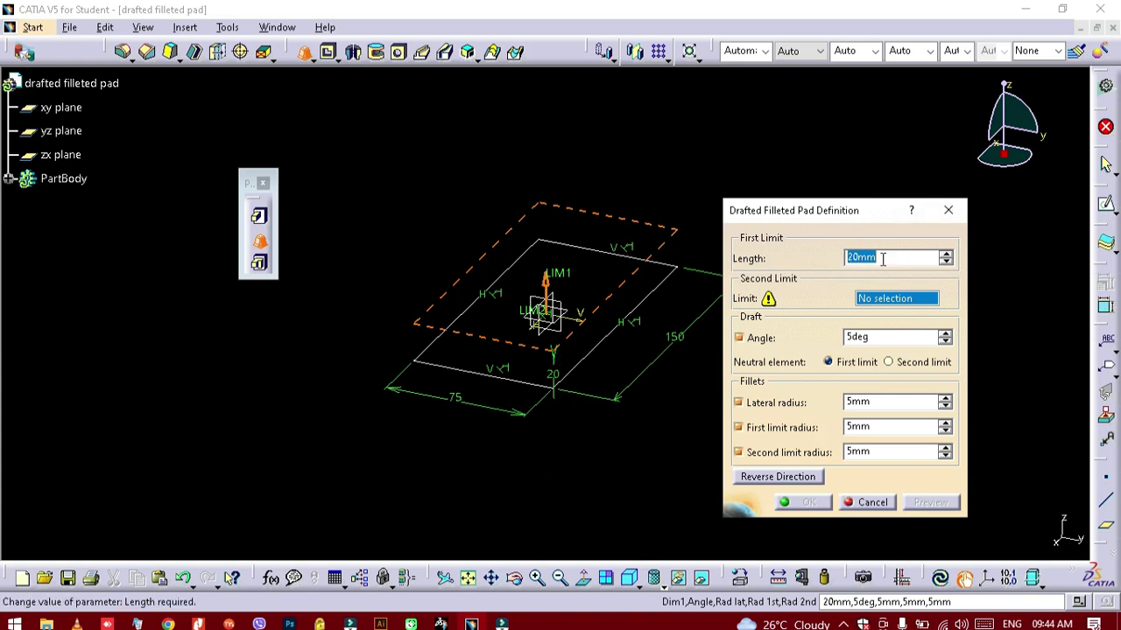
type("10")
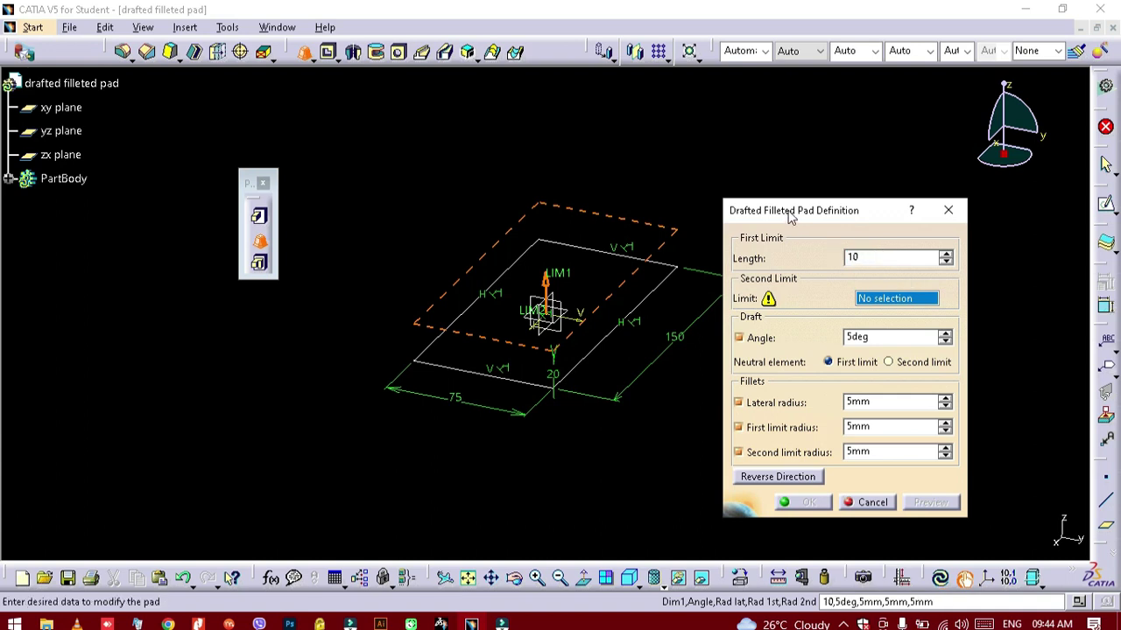
left_click(774, 176)
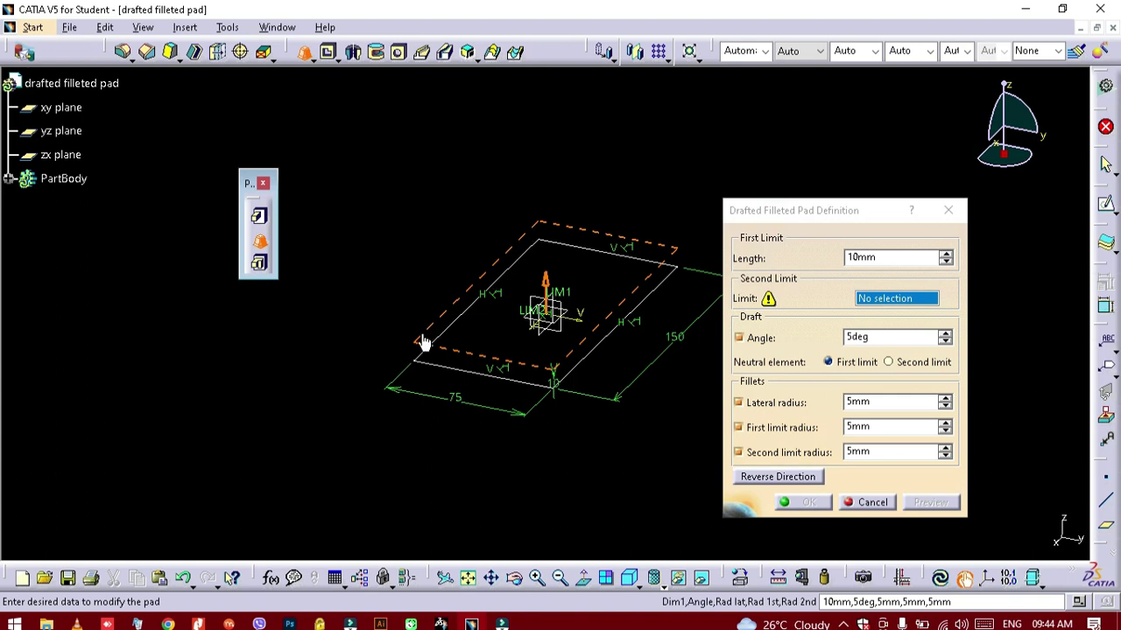
left_click(912, 306)
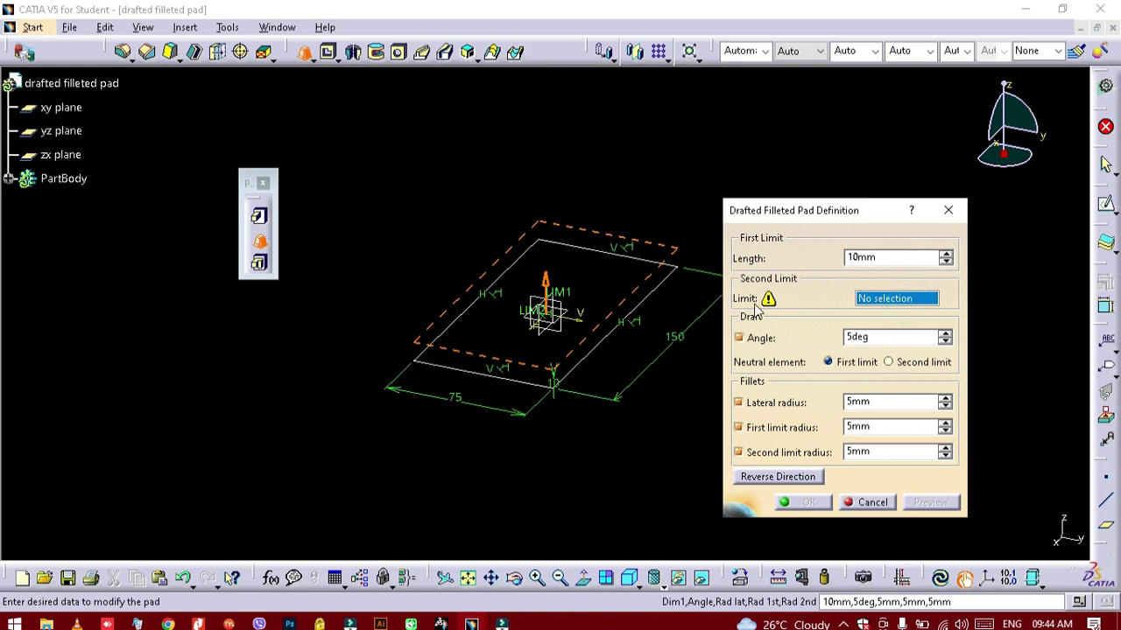
left_click(867, 502)
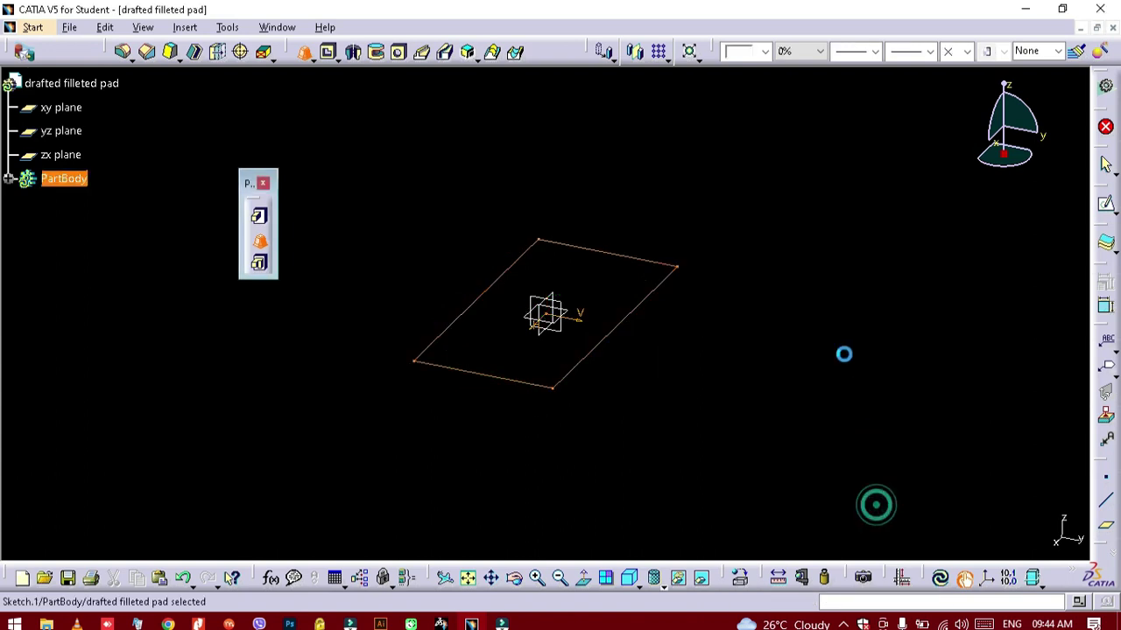
- Create a reference plane offset 100 mm from the xy plane
left_click(576, 319)
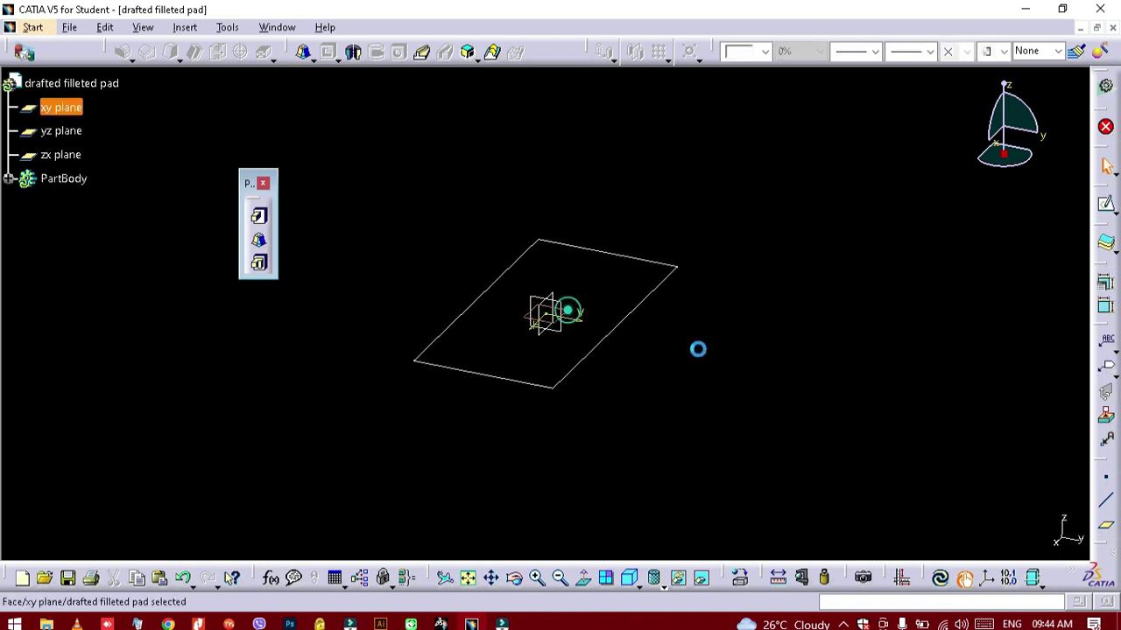
left_click(1104, 526)
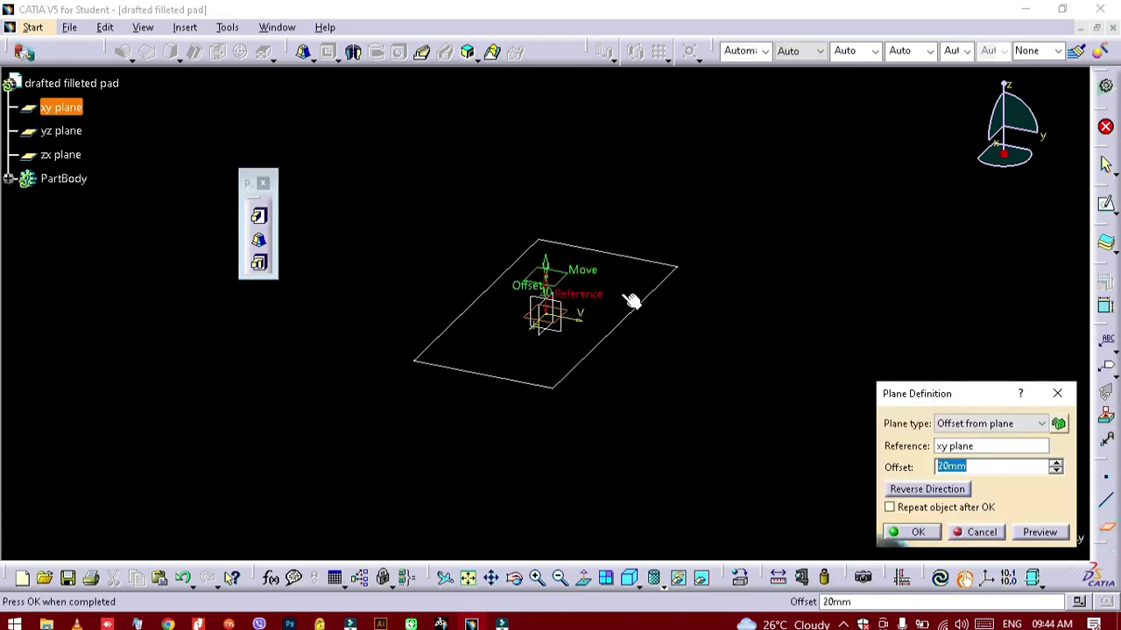
type("100")
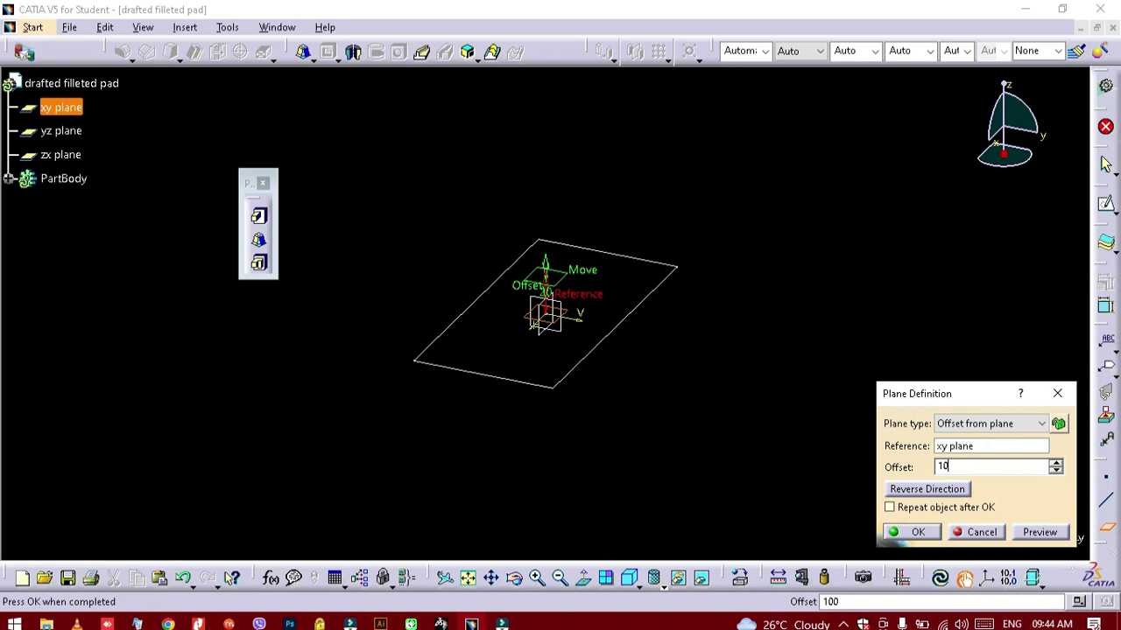
key("Return")
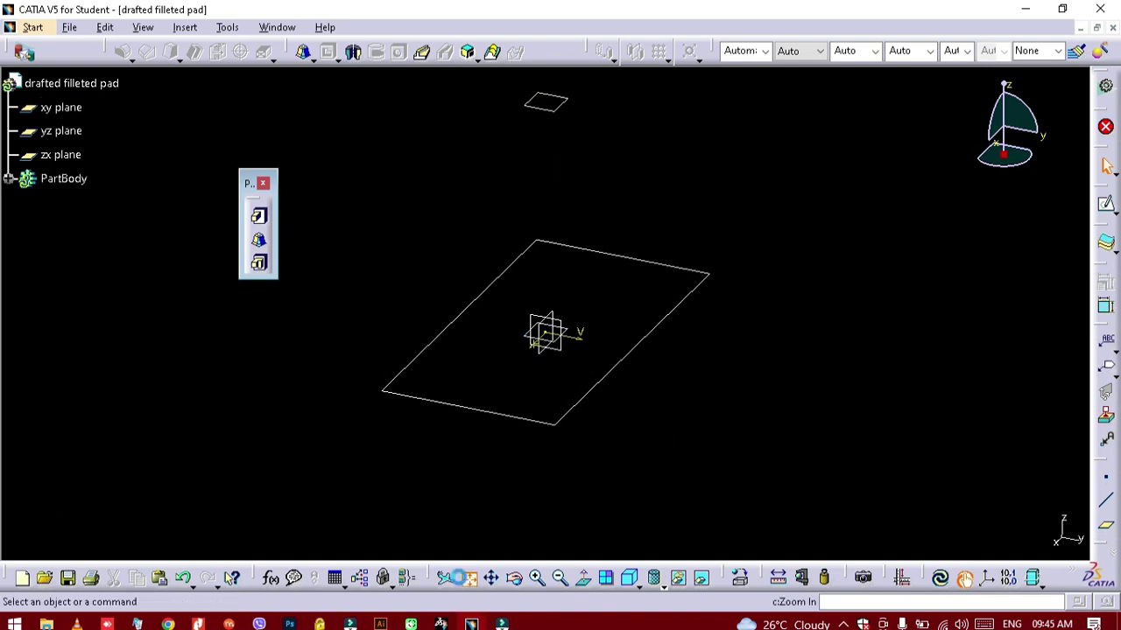
left_click(470, 579)
- Define a drafted filleted pad from the rectangle with 10 mm length, the offset plane as second limit and a 10-degree draft, and preview it
left_click(260, 243)
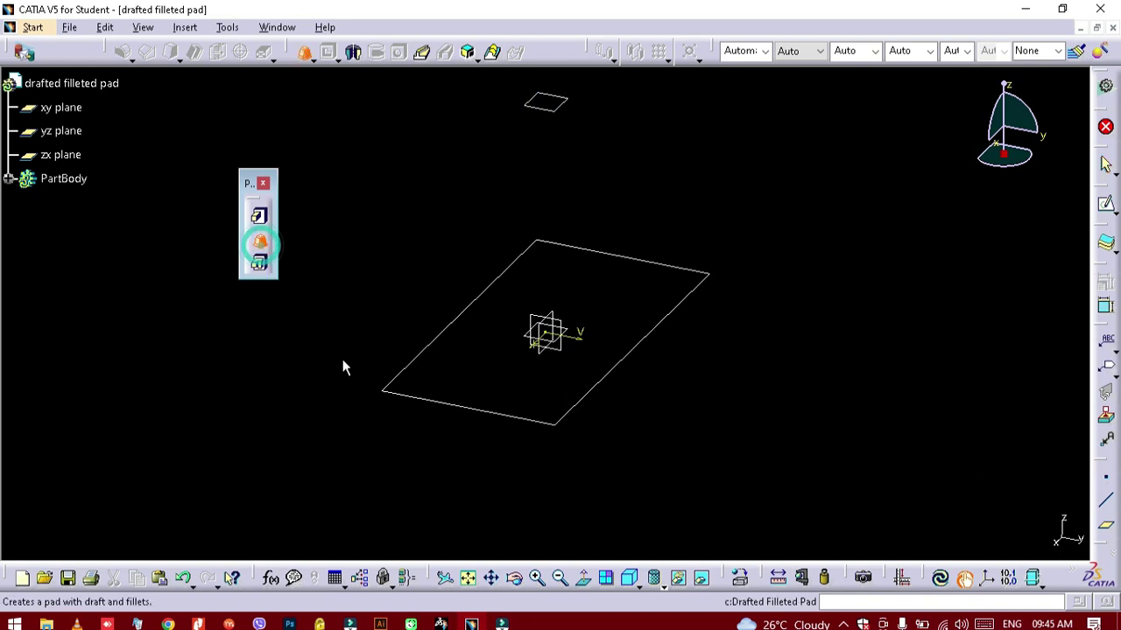
left_click(411, 400)
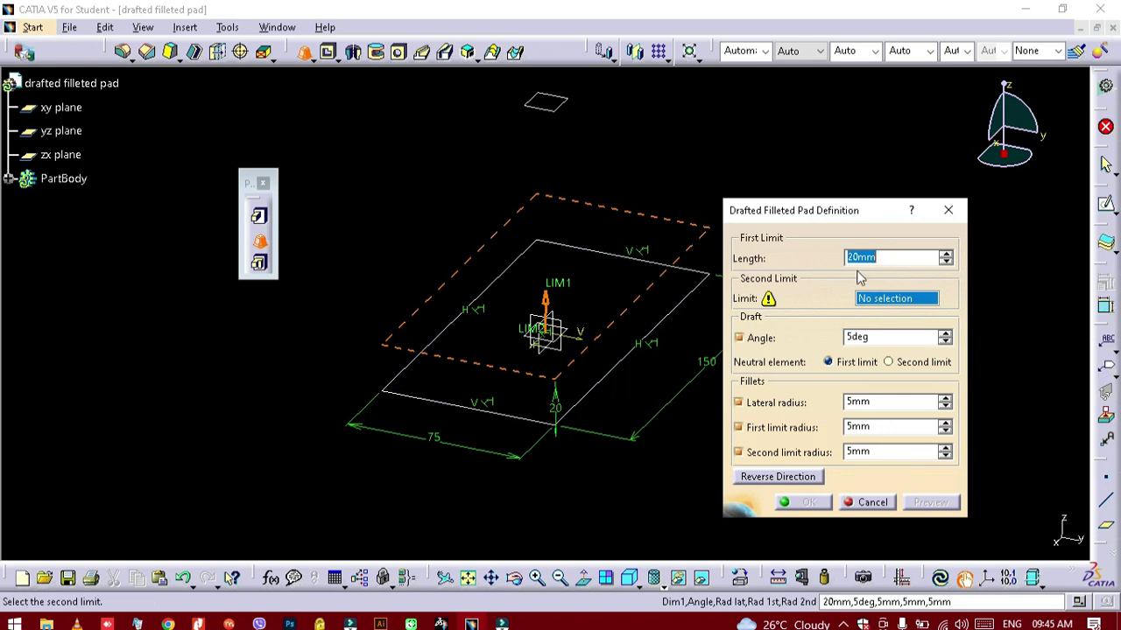
type("10")
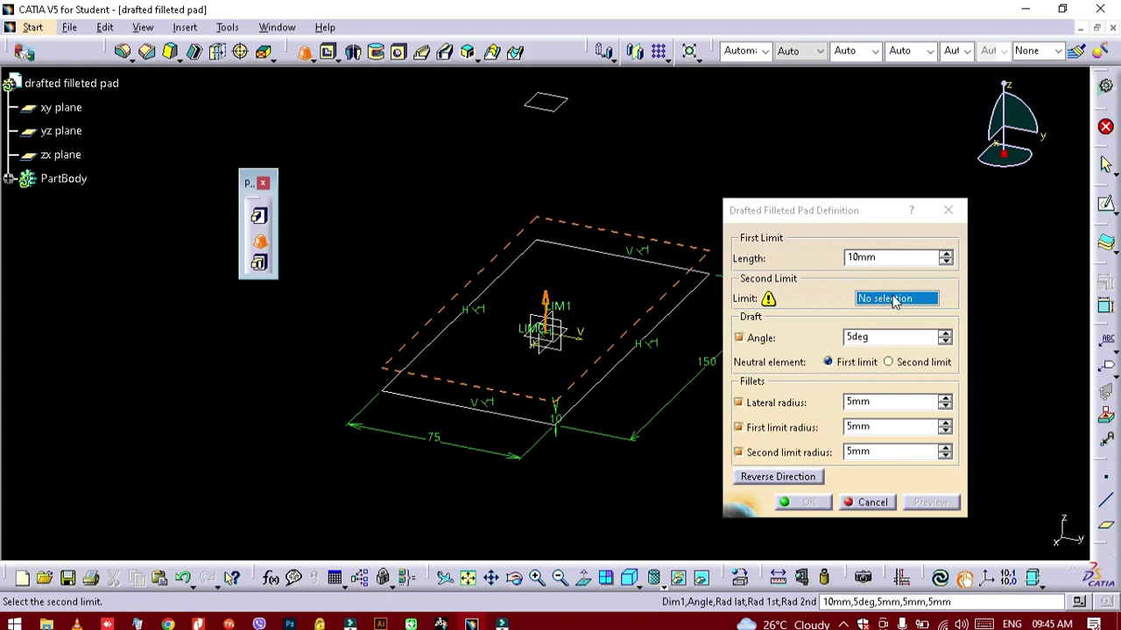
left_click(569, 103)
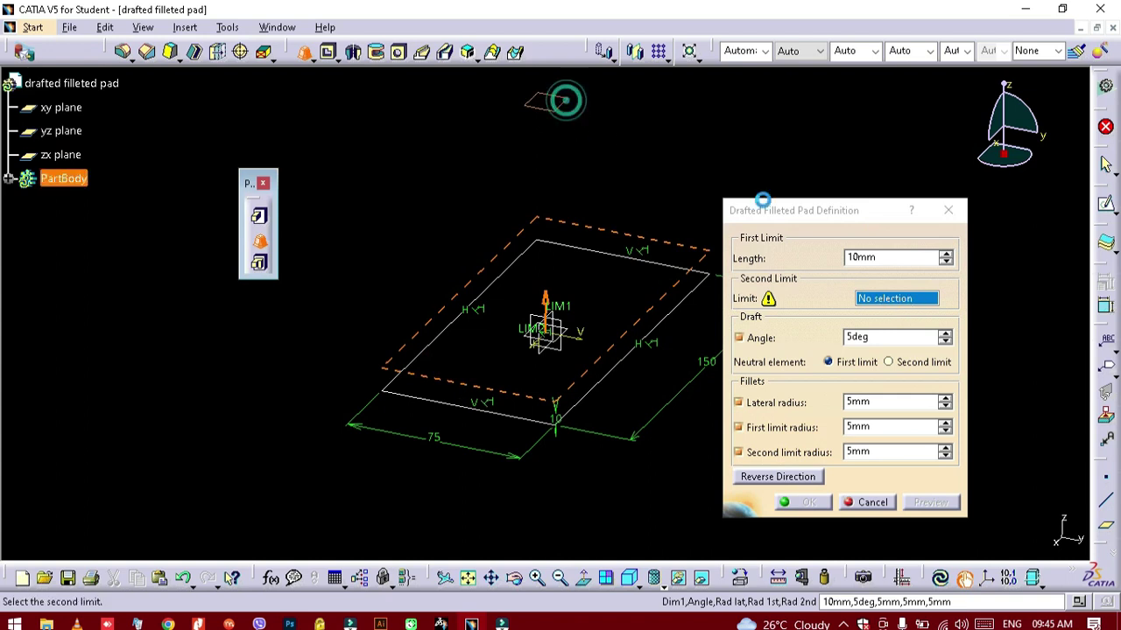
double_click(875, 337)
type("10")
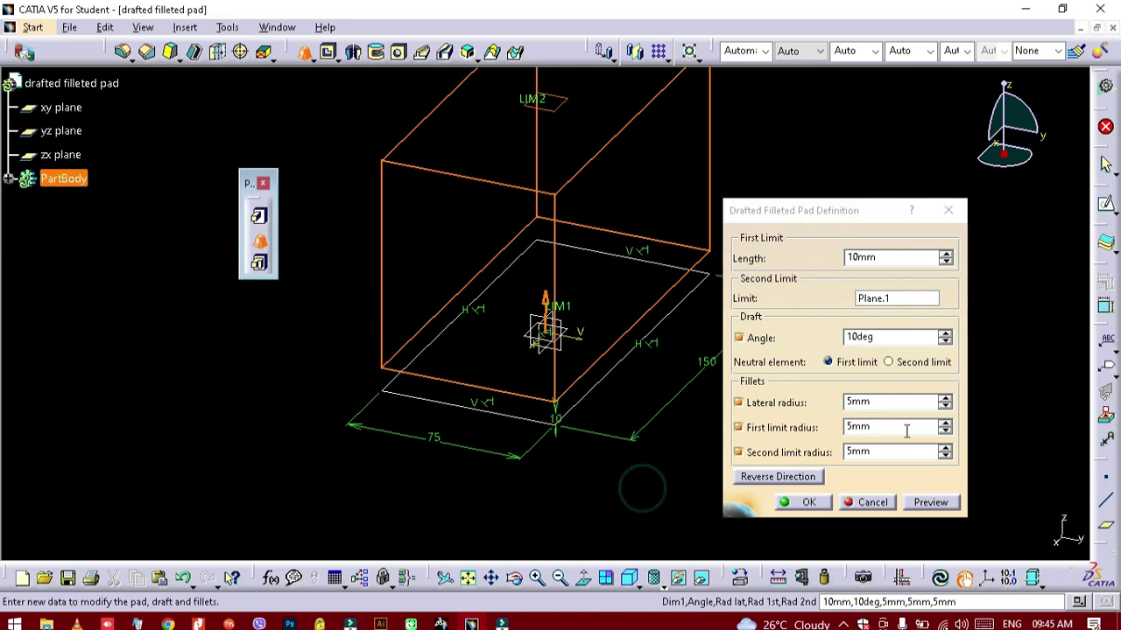
left_click(925, 502)
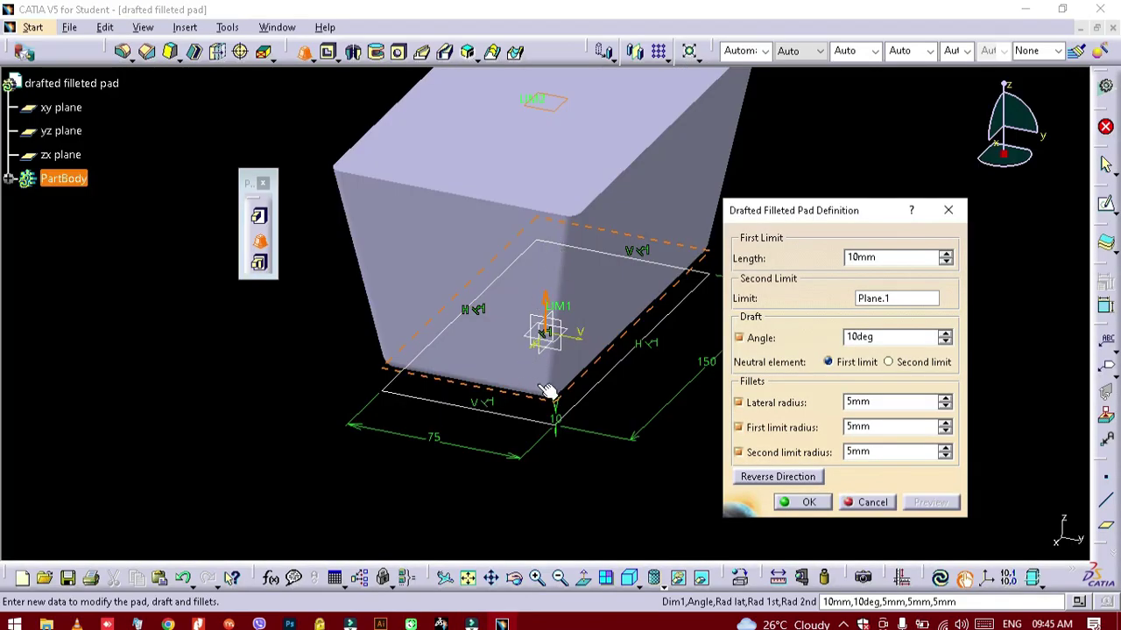
left_click(534, 354)
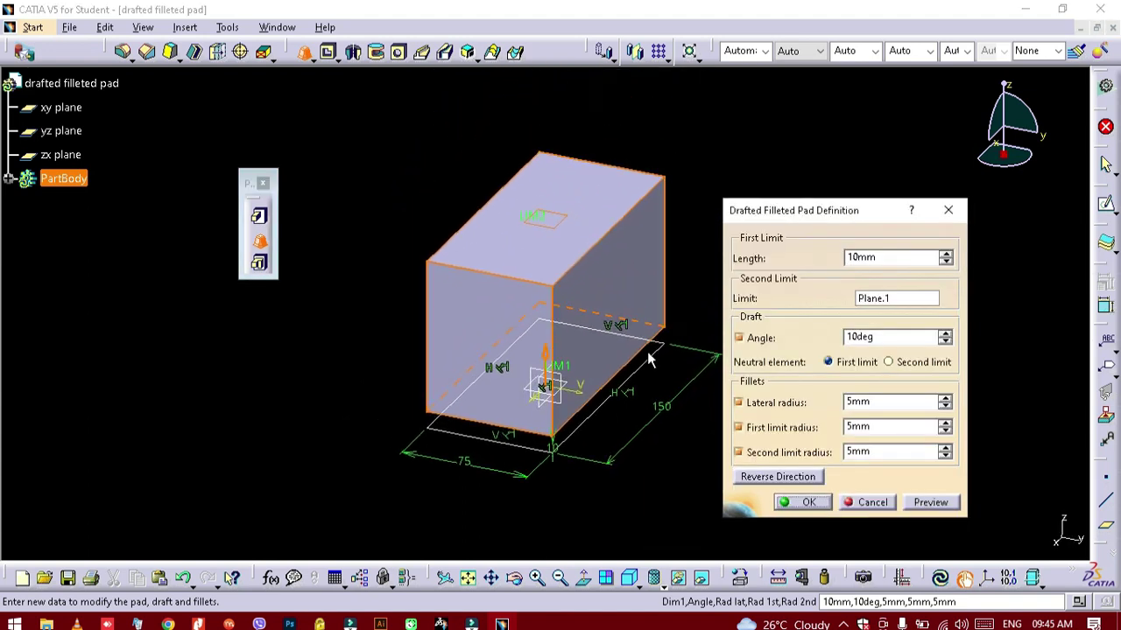
left_click(930, 503)
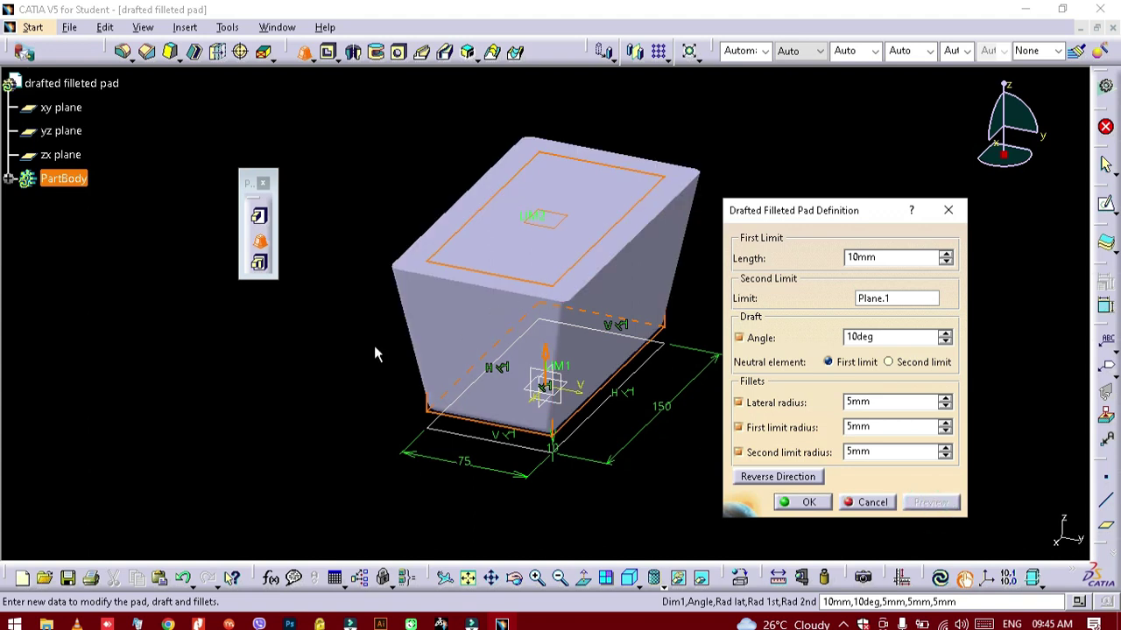
- Set the draft's neutral element to Second limit and preview the pad from another angle
middle_click_drag(337, 363, 946, 74)
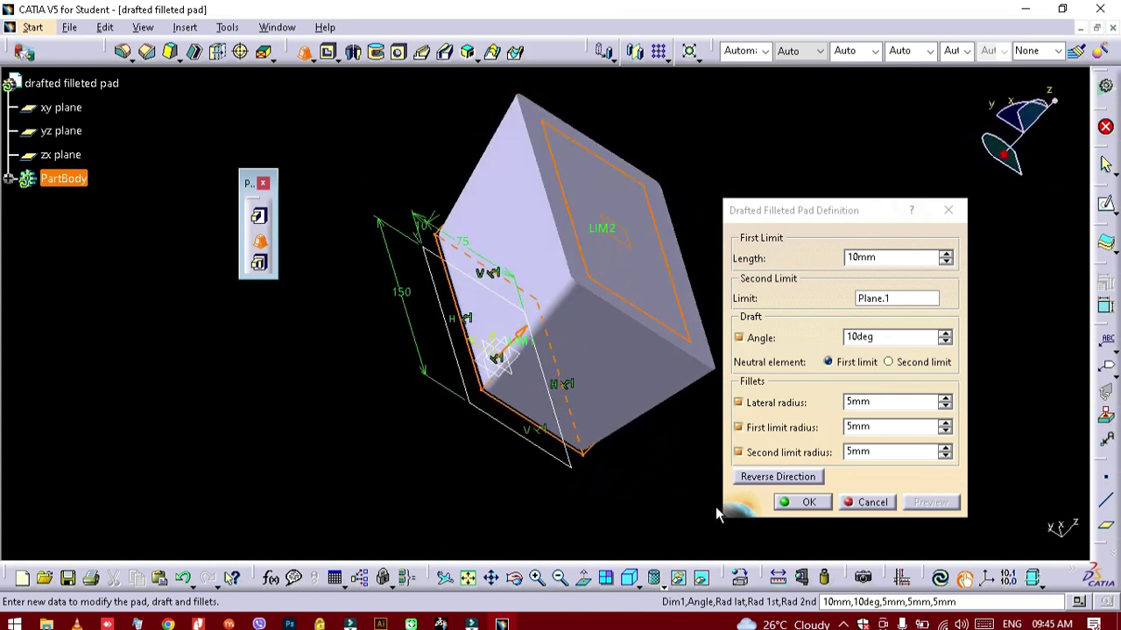
left_click(888, 361)
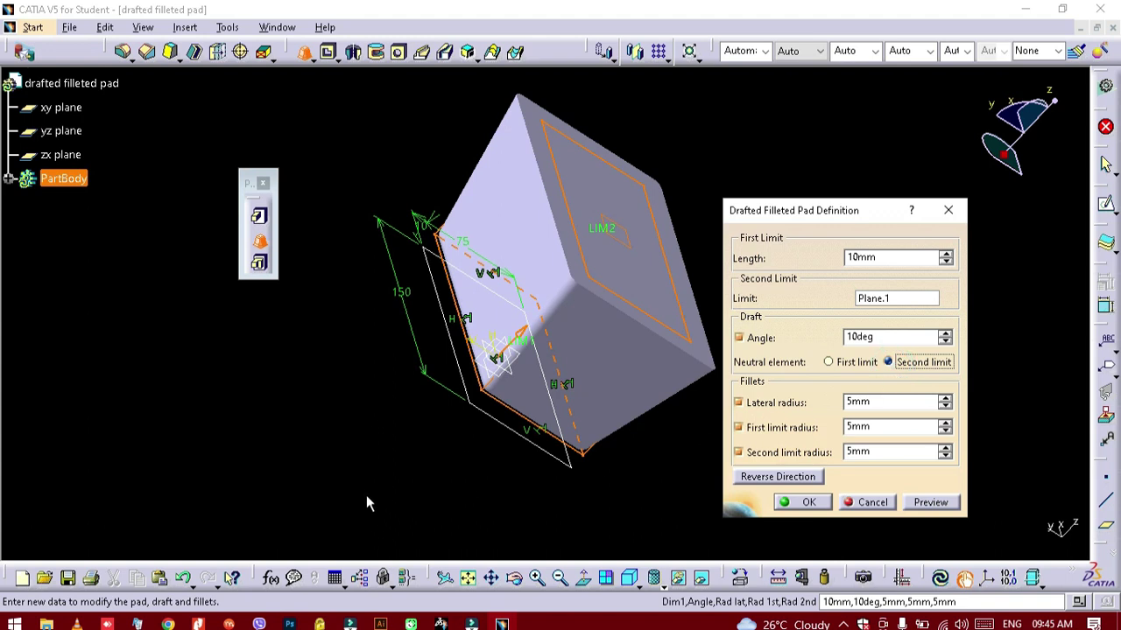
left_click(362, 435)
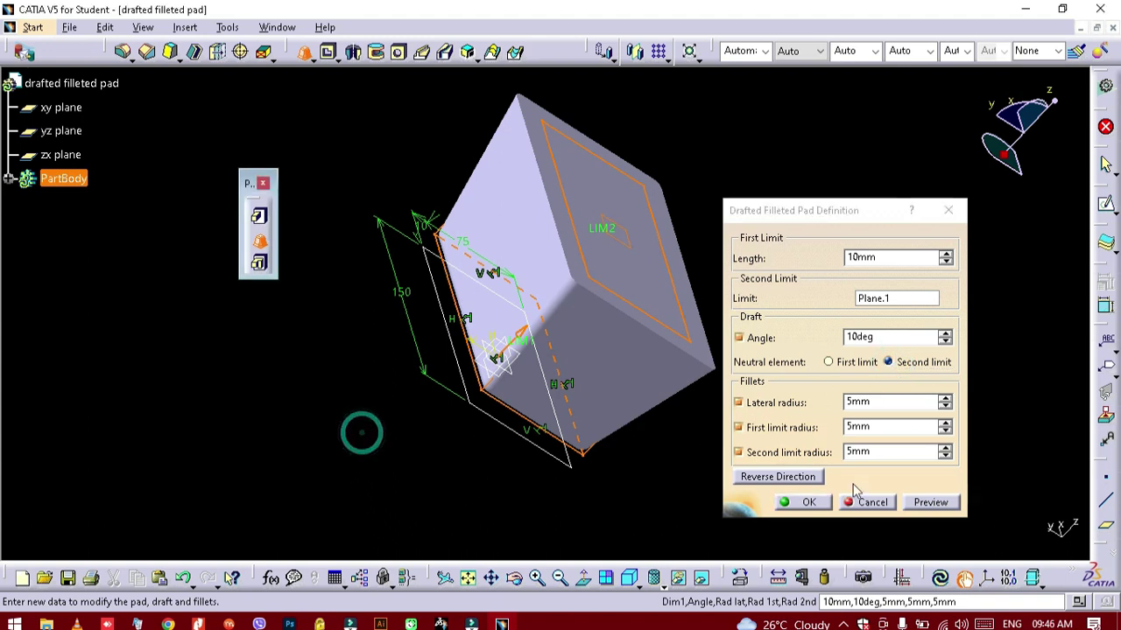
left_click(931, 503)
mouse_move(379, 426)
middle_mouse_down()
mouse_move(498, 452)
mouse_move(367, 468)
mouse_move(385, 437)
mouse_move(373, 420)
mouse_move(412, 403)
mouse_move(399, 426)
middle_mouse_up()
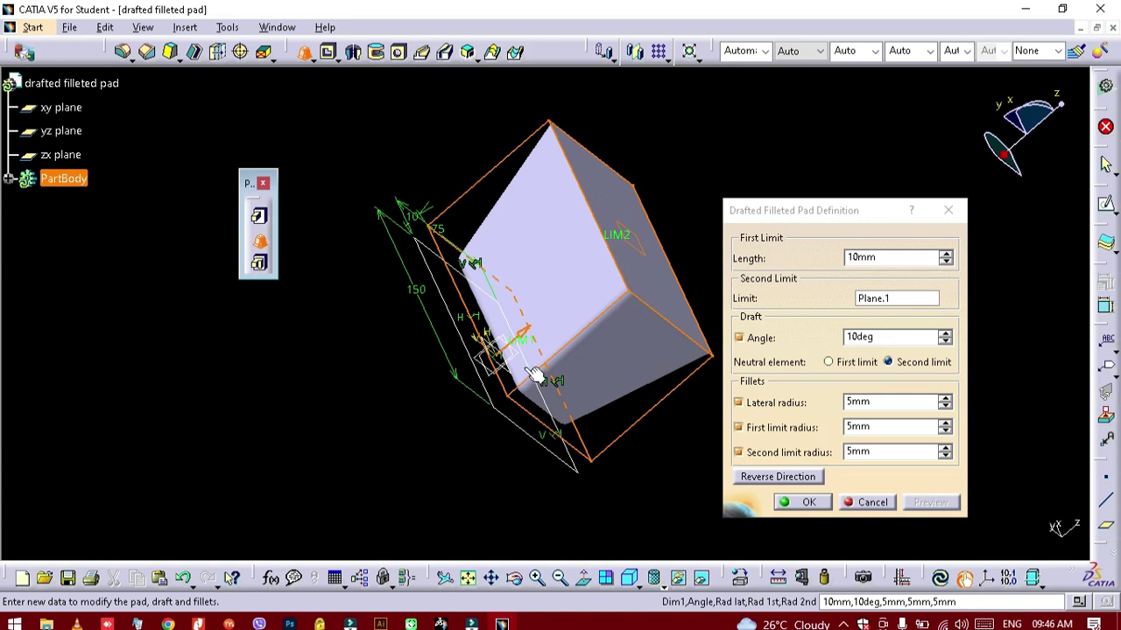
- Set the draft's neutral element to First limit and preview the pad
left_click(828, 361)
left_click(933, 502)
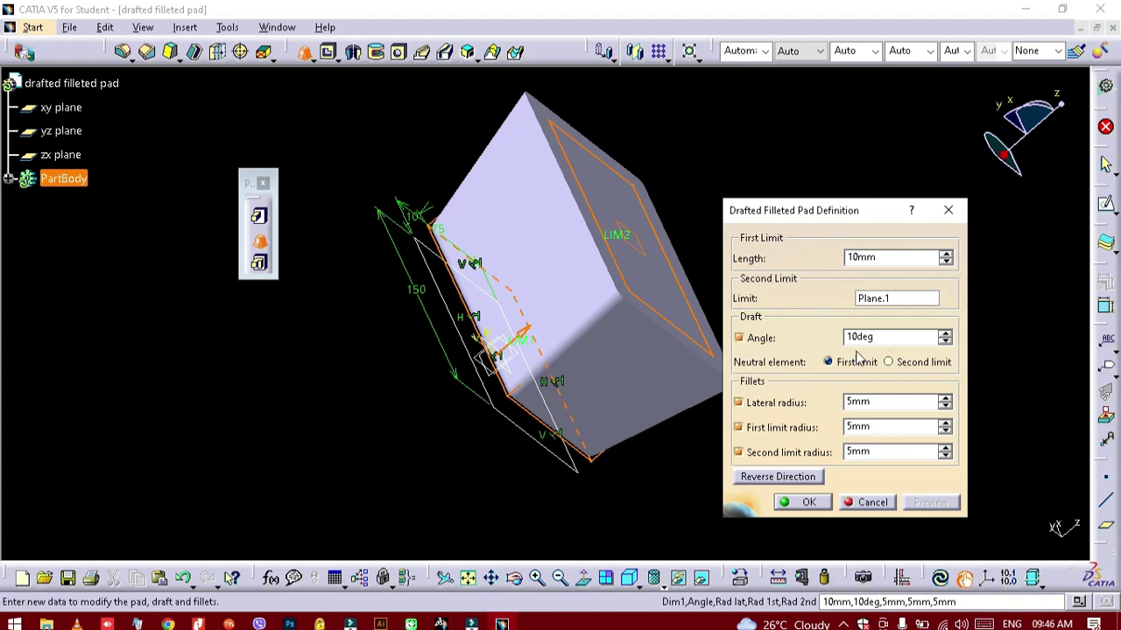
- Preview the pad with a 6-degree draft angle, and restore the angle to 10 degrees with another preview
double_click(891, 338)
type("6")
left_click(330, 430)
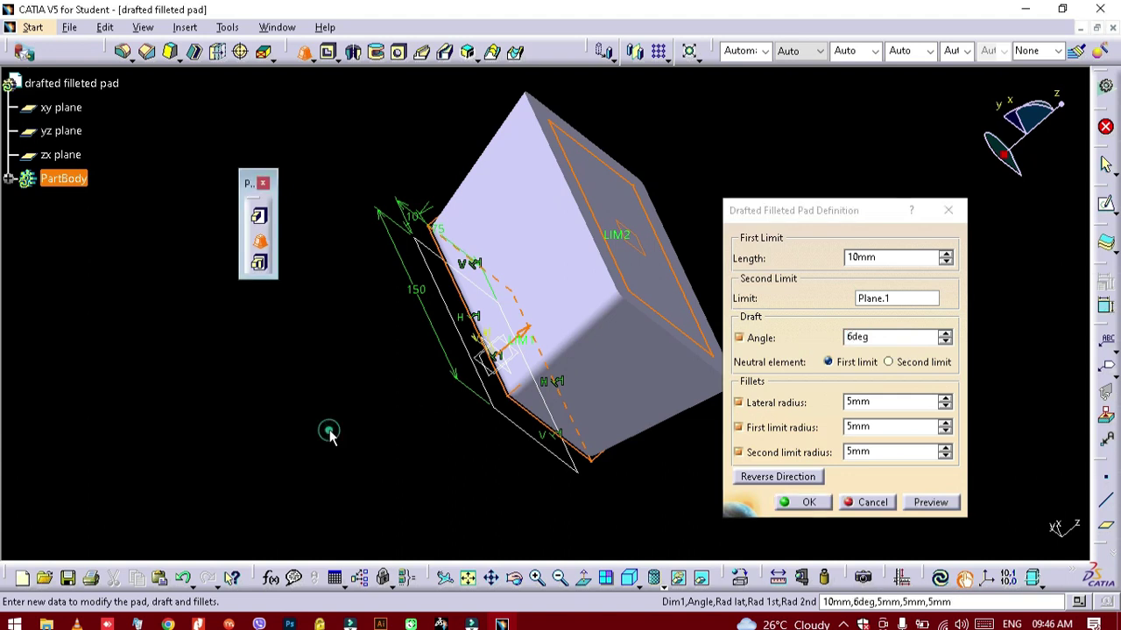
left_click(924, 497)
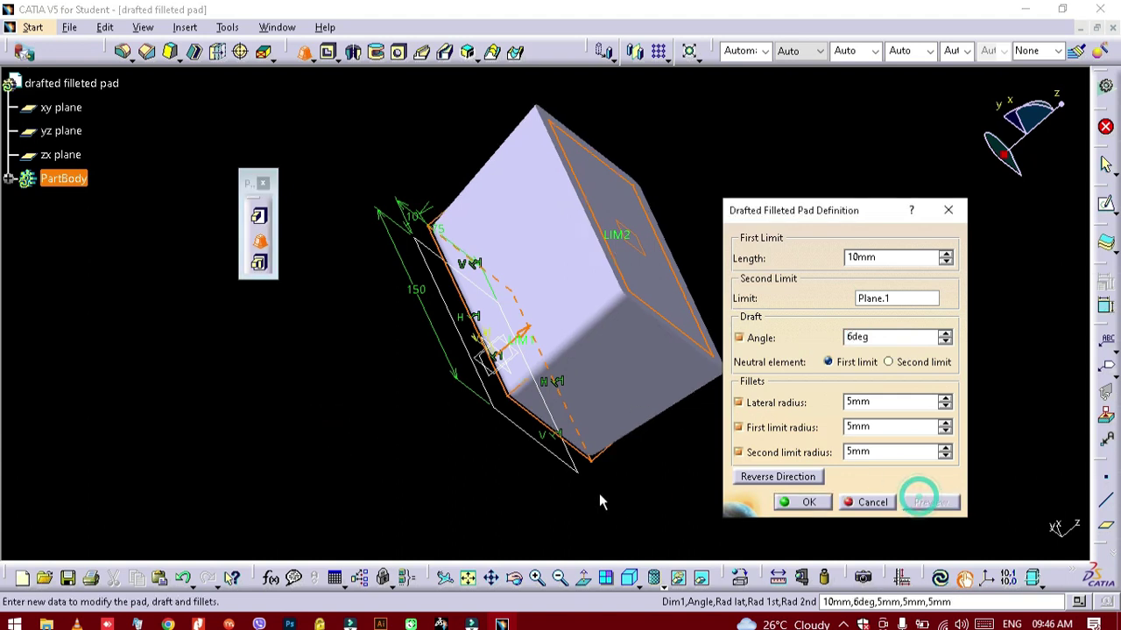
double_click(876, 337)
type("10")
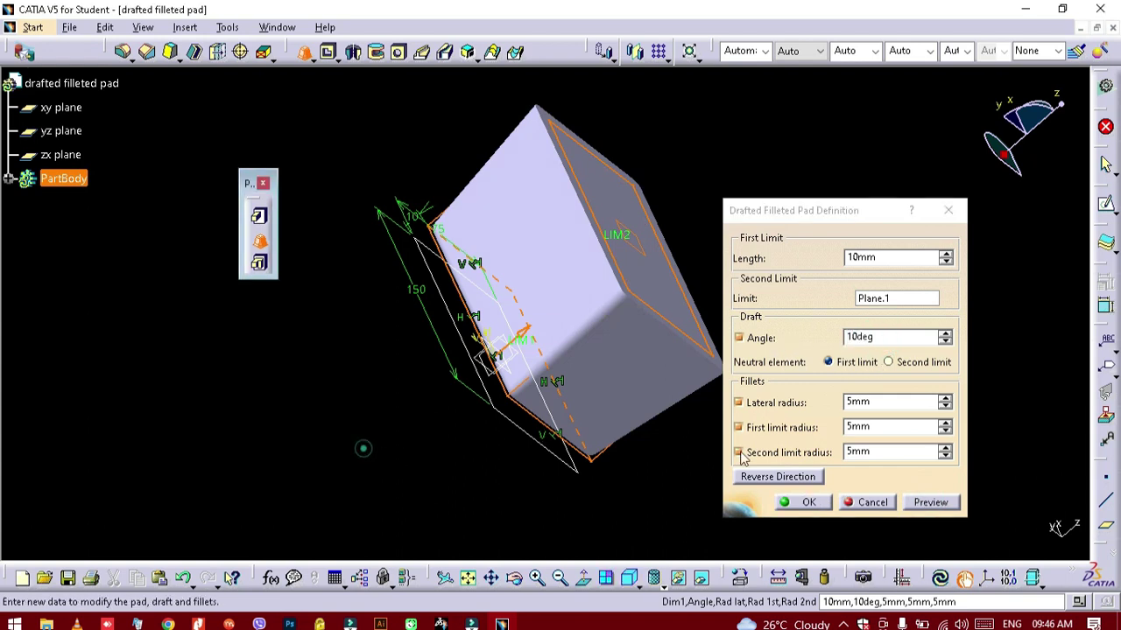
left_click(919, 504)
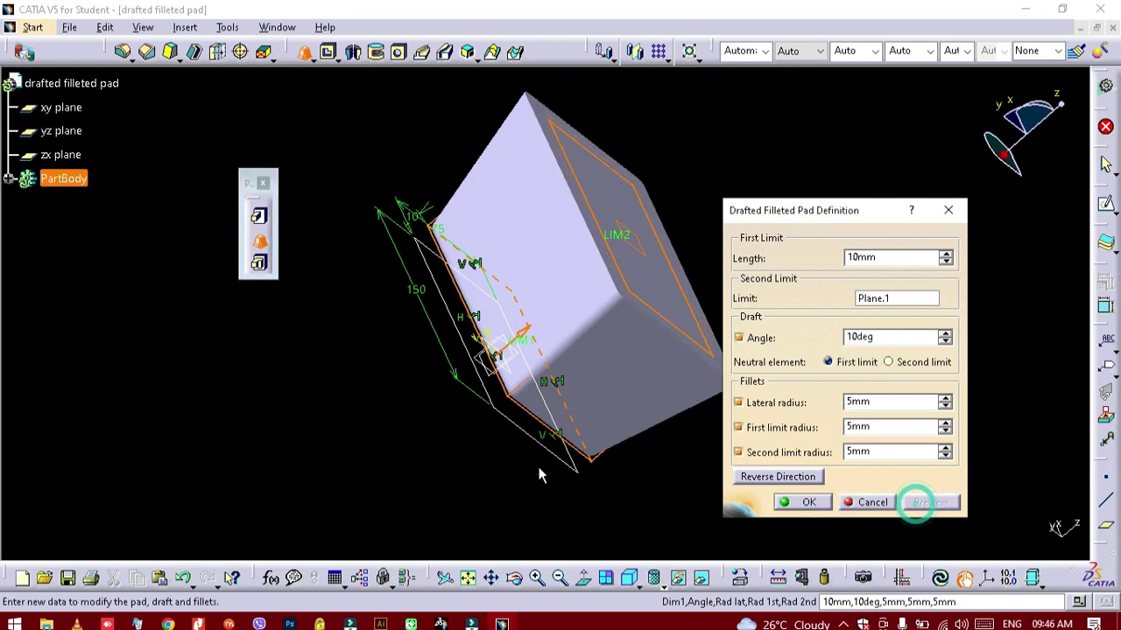
- Disable the pad's lateral radius fillet, preview it and examine the side edges from another angle
left_click(738, 401)
left_click(928, 503)
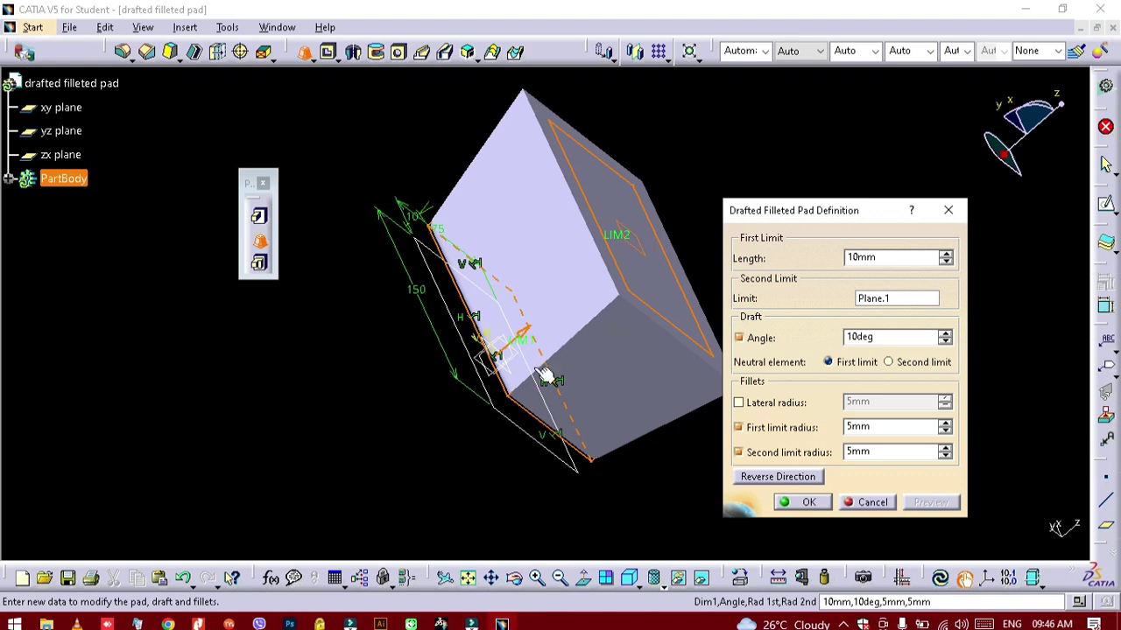
middle_click_drag(324, 444, 323, 298)
middle_click_drag(355, 154, 333, 292)
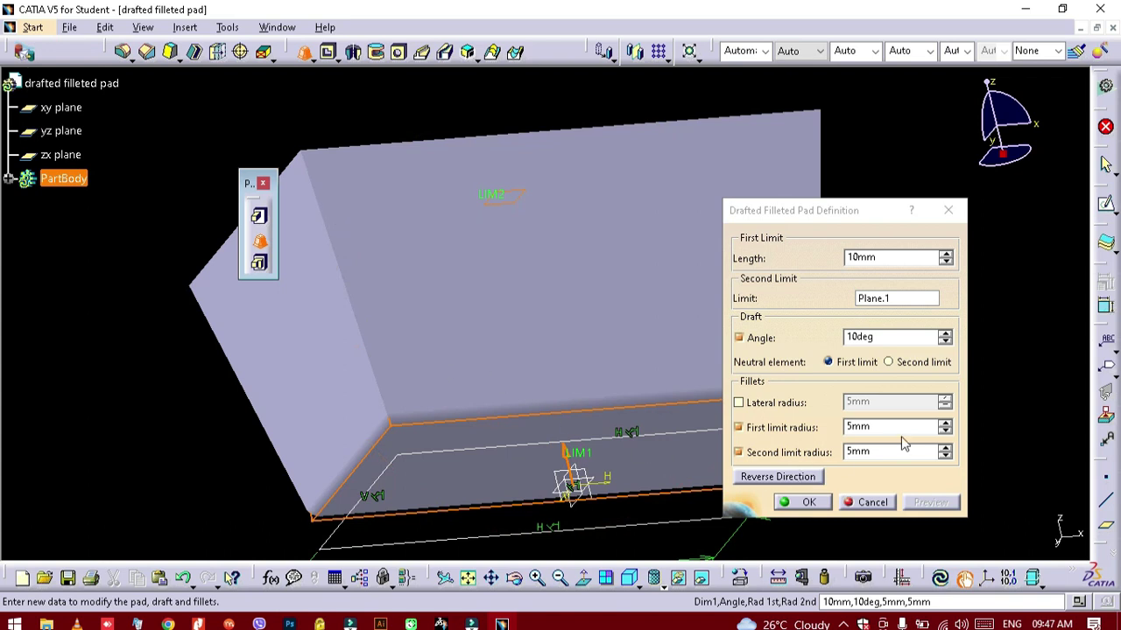
- Disable the first limit radius with a preview, and disable the second limit radius as well
left_click(738, 427)
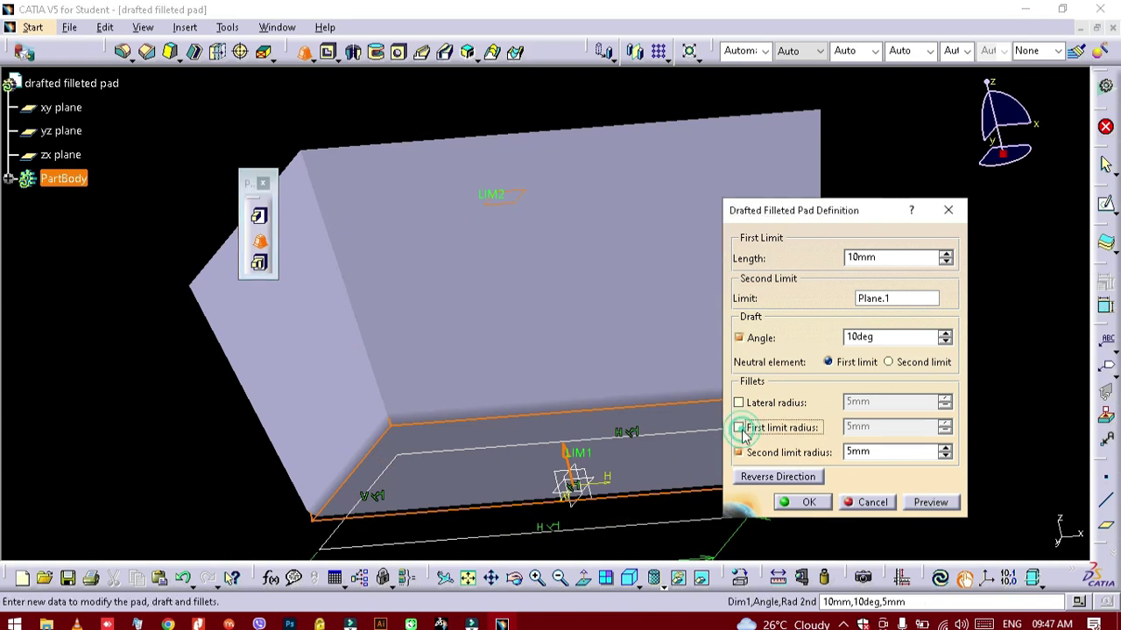
left_click(944, 511)
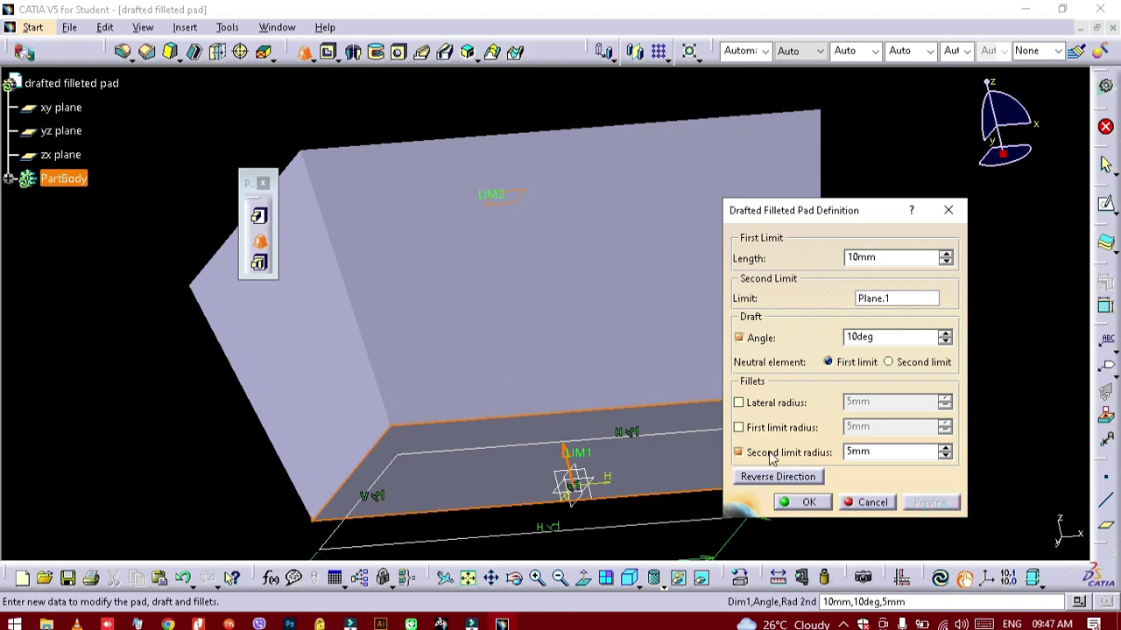
left_click(738, 453)
middle_click_drag(387, 363, 435, 435)
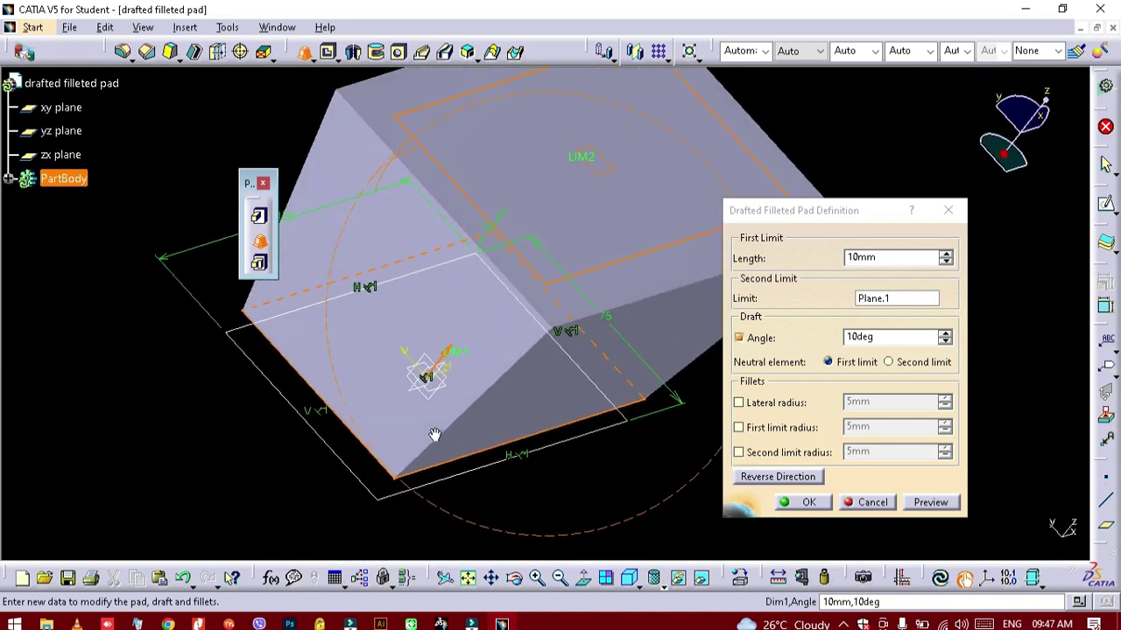
- Re-enable the second limit, lateral and first limit radius fillets at 5 mm one by one, previewing the pad after each
left_click(738, 452)
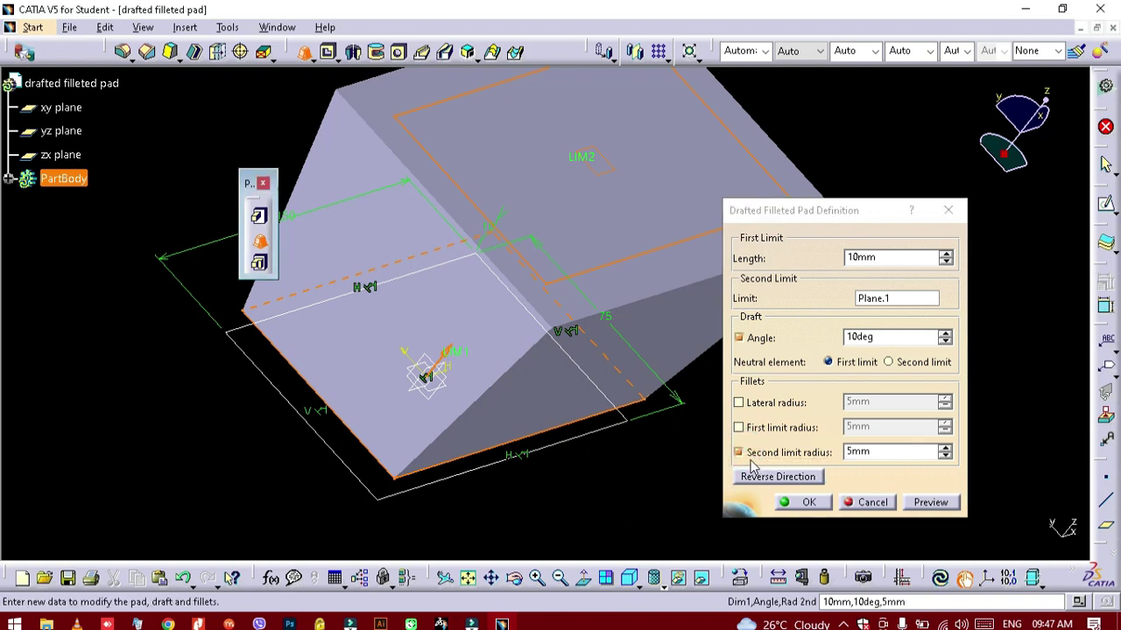
left_click(931, 502)
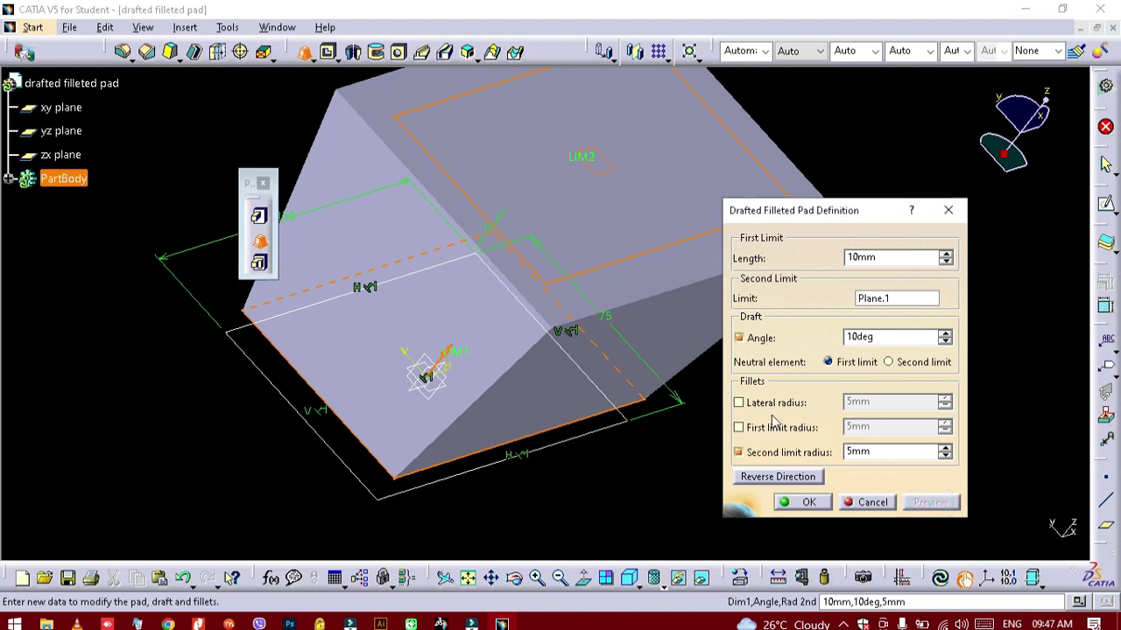
left_click(738, 402)
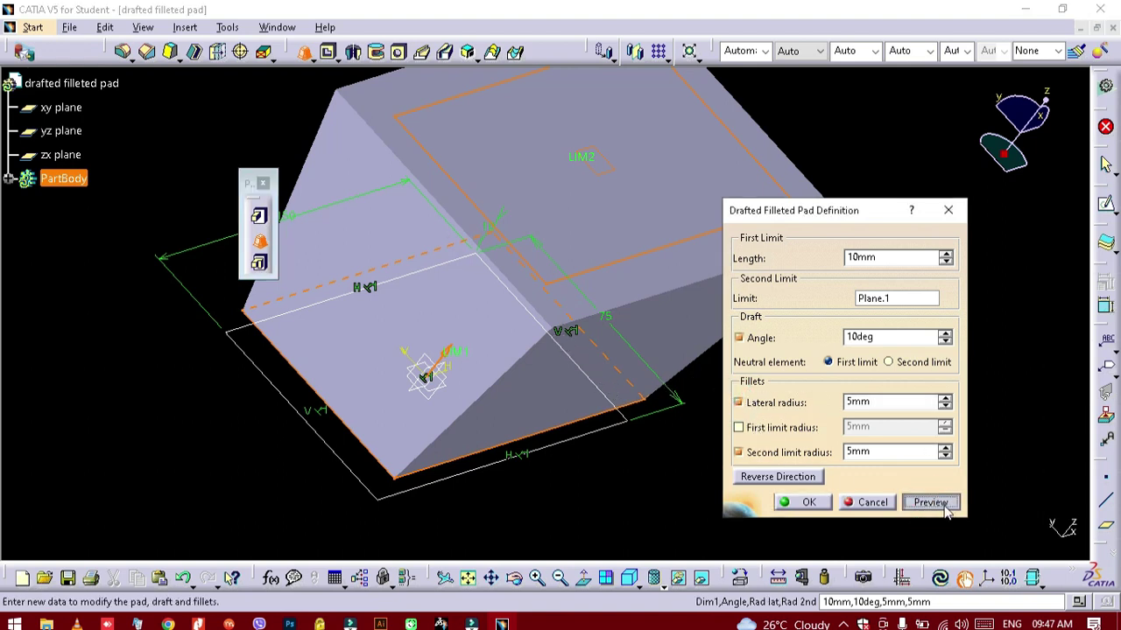
left_click(931, 502)
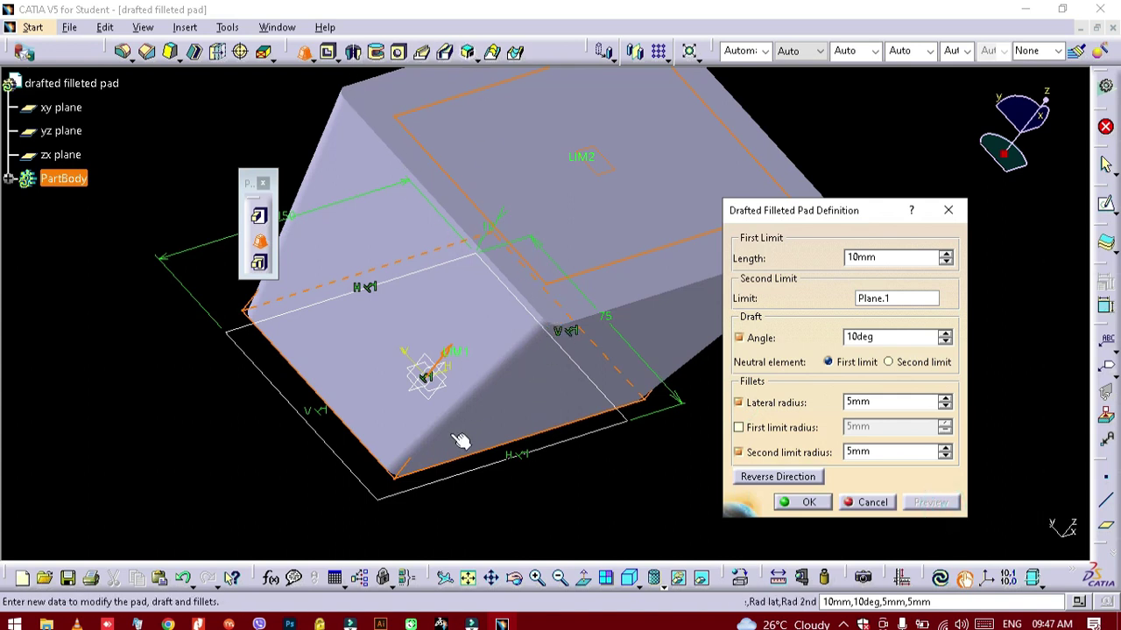
middle_click_drag(308, 484, 551, 218)
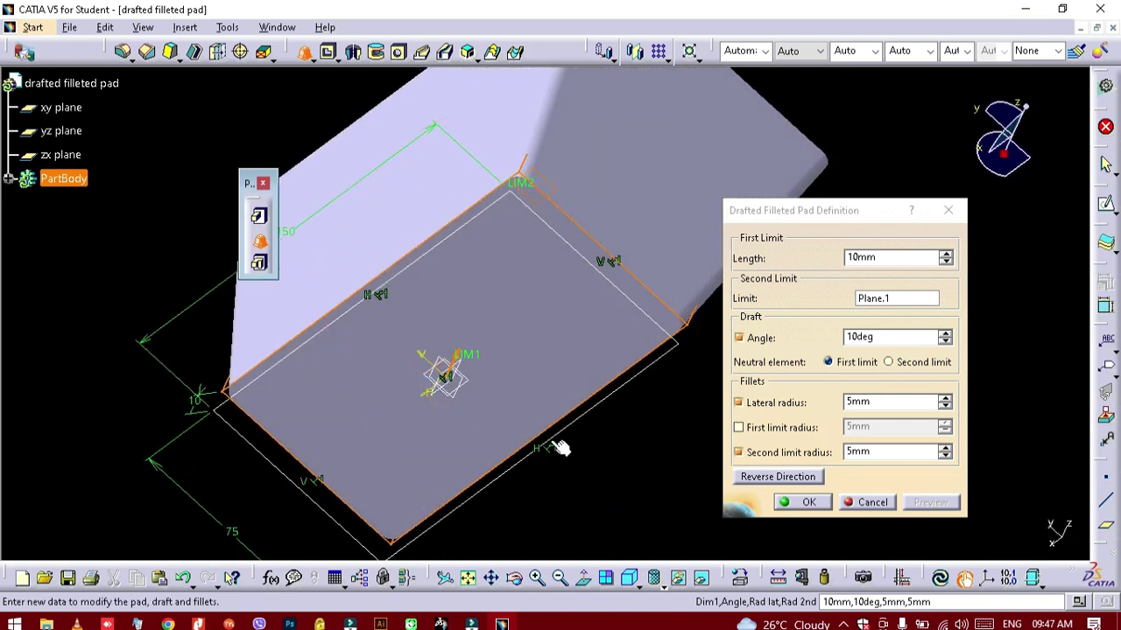
left_click(738, 427)
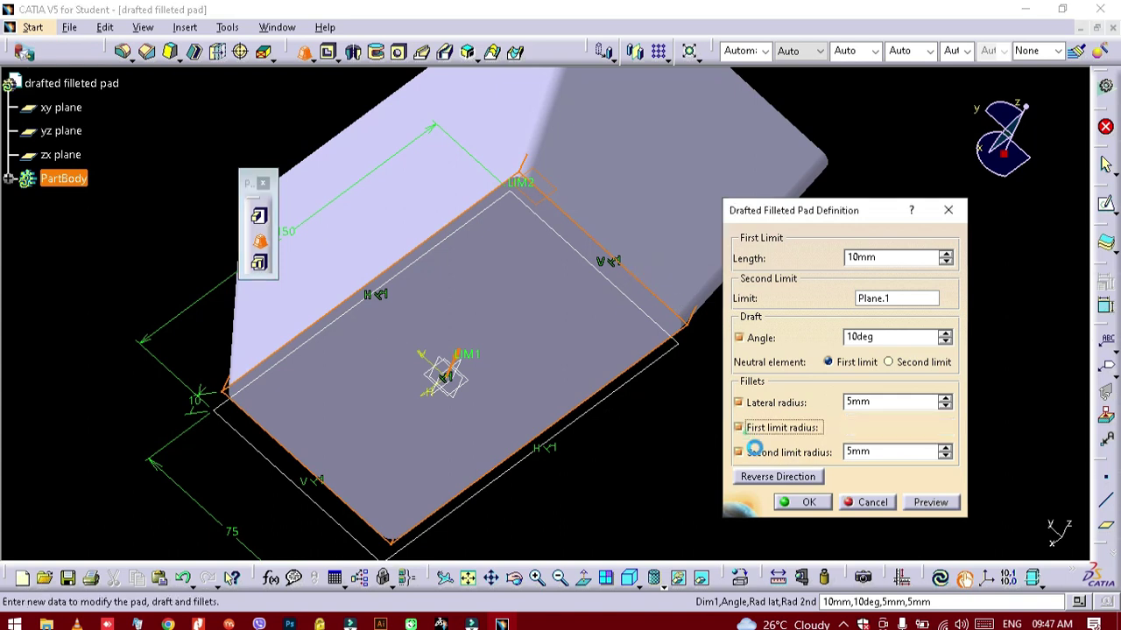
left_click(931, 502)
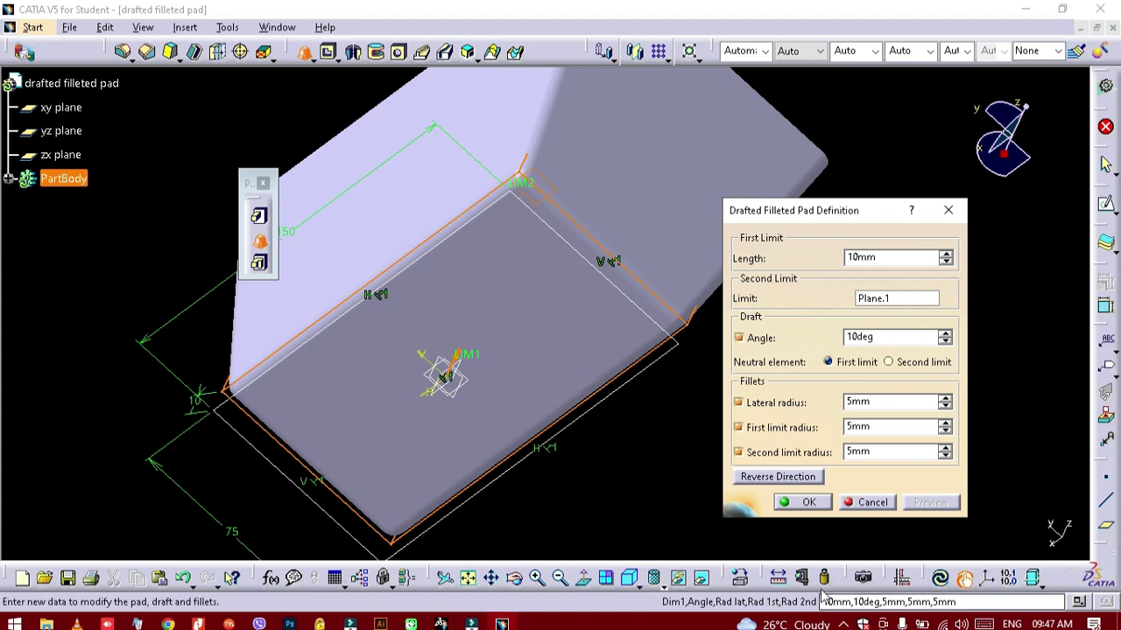
- Reverse the direction of the pad's 10 mm first limit, preview the result and create the drafted filleted pad
left_click(790, 481)
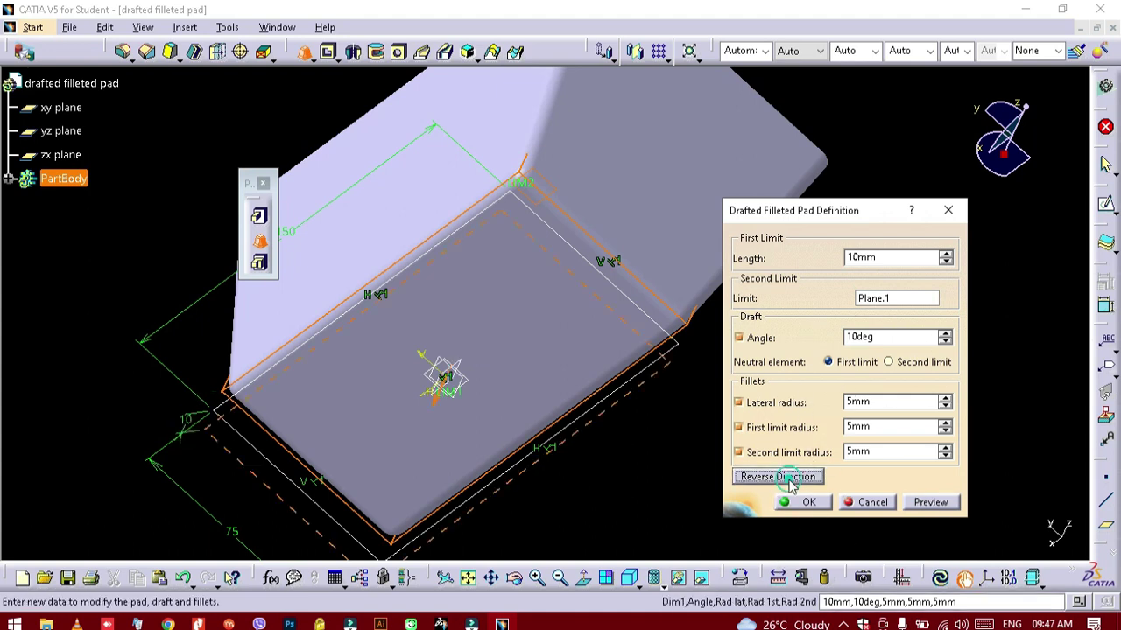
mouse_move(665, 503)
middle_mouse_down()
mouse_move(655, 492)
mouse_move(652, 525)
mouse_move(651, 502)
middle_mouse_up()
middle_click_drag(642, 383, 437, 450)
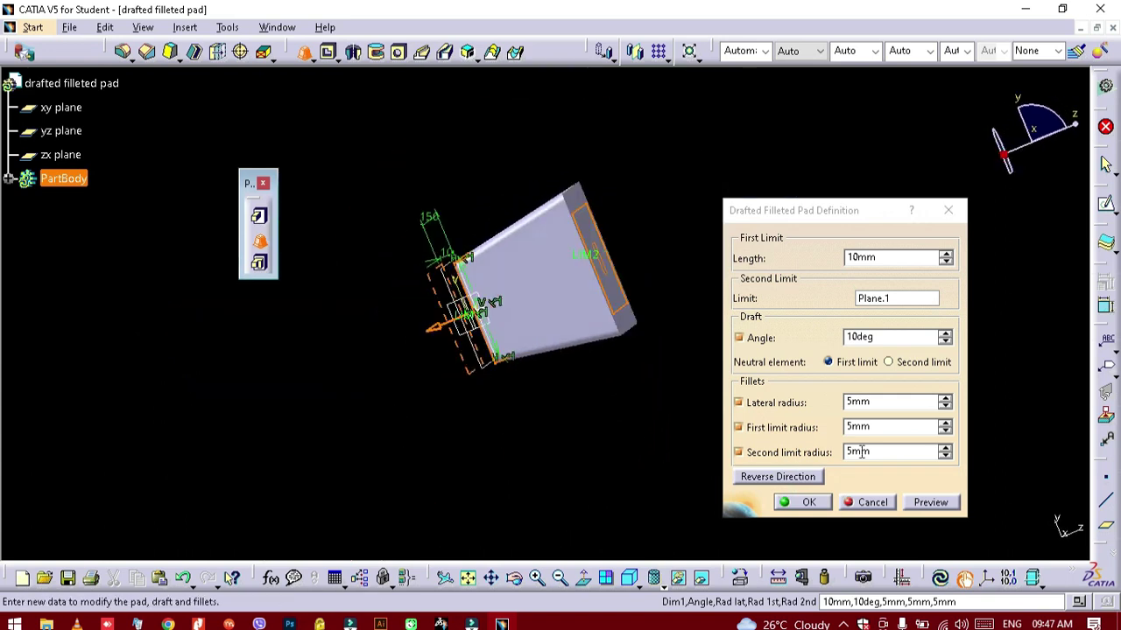
left_click(933, 502)
middle_click_drag(487, 467, 554, 350)
middle_click_drag(371, 367, 562, 518)
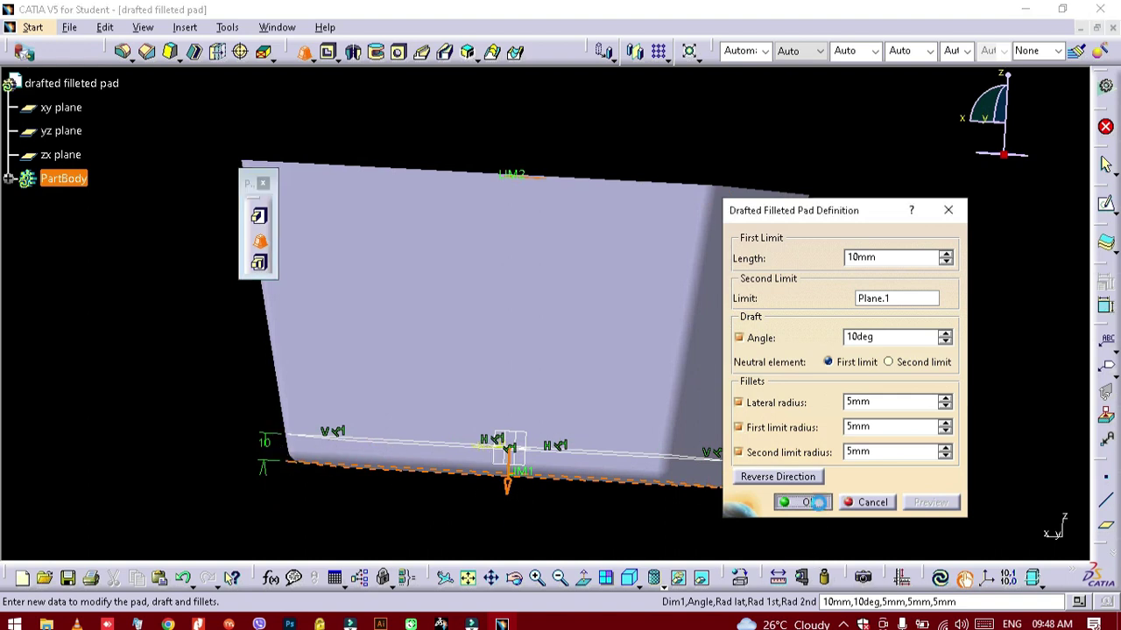
left_click(809, 503)
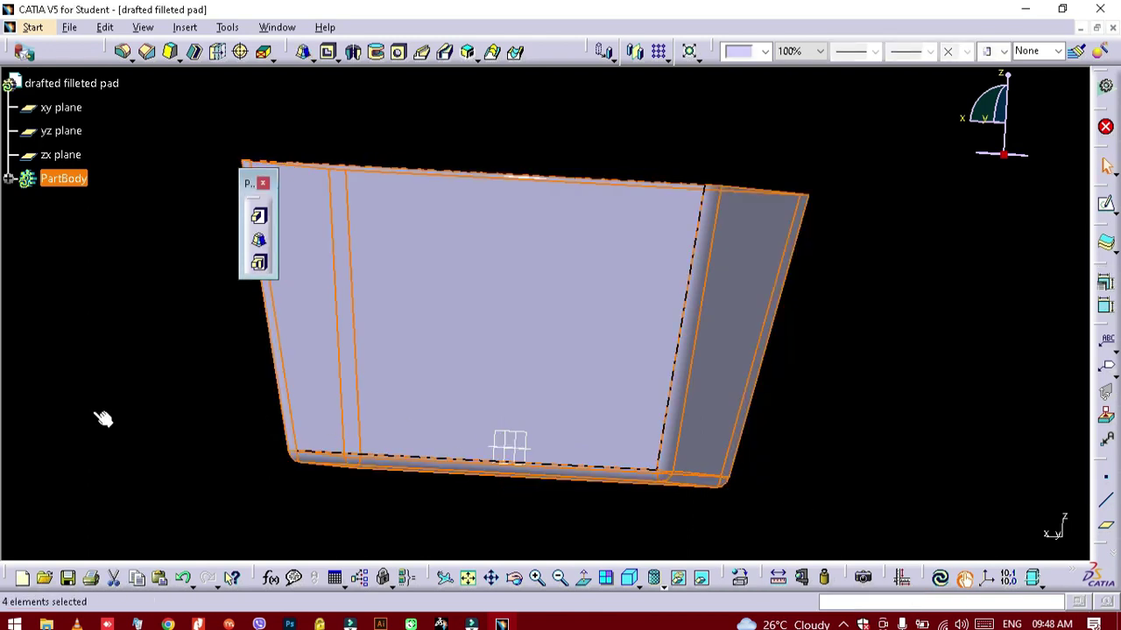
middle_click_drag(481, 372, 563, 379)
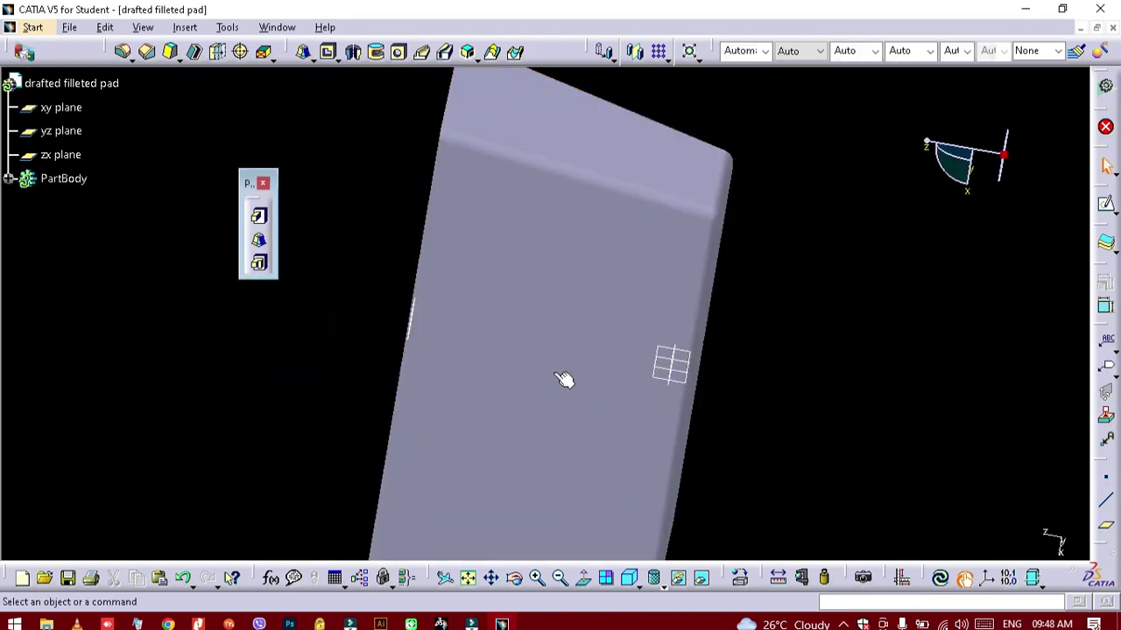
middle_click_drag(751, 375, 197, 417)
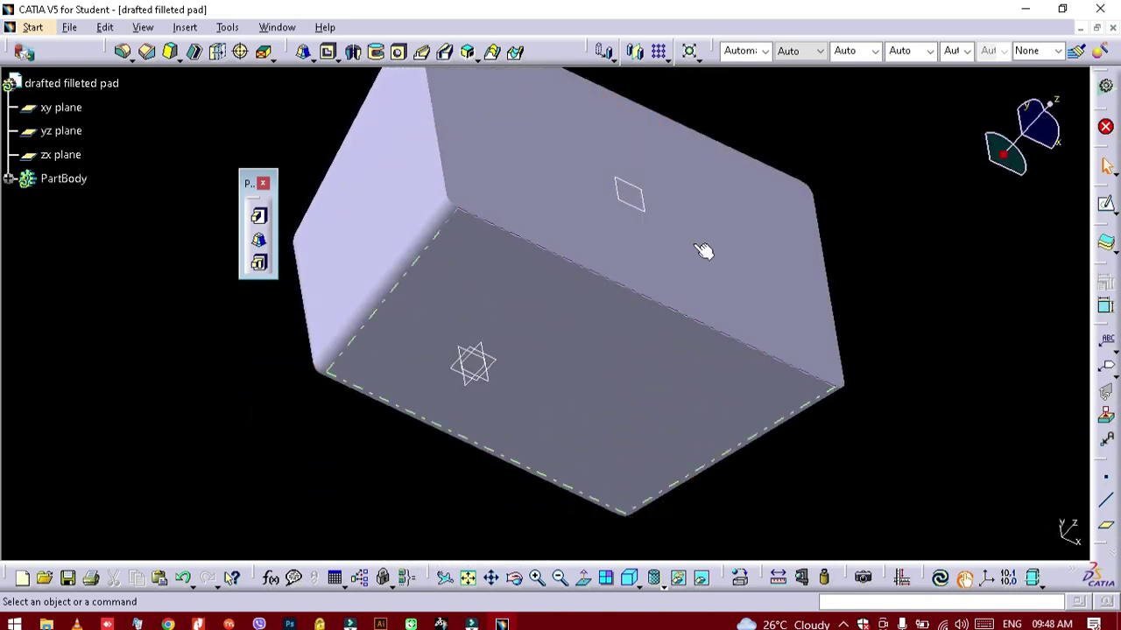
scroll(808, 420, "down", 5)
scroll(808, 420, "up", 5)
middle_click_drag(798, 414, 561, 208)
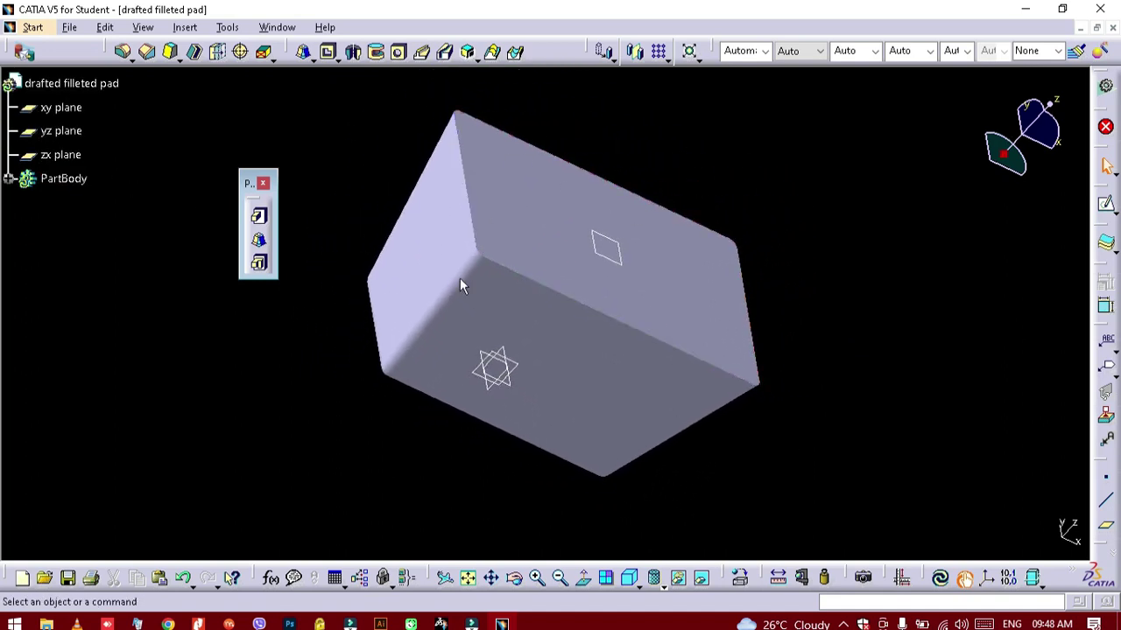